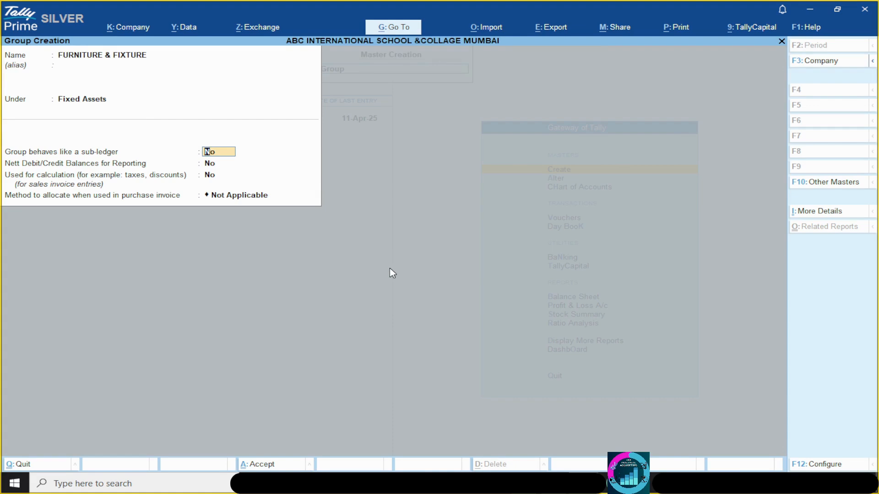
Make the FURNITURE & FIXTURE group behave like a sub-ledger with nett debit/credit balances for reporting, save it and leave group creation.
key("Return")
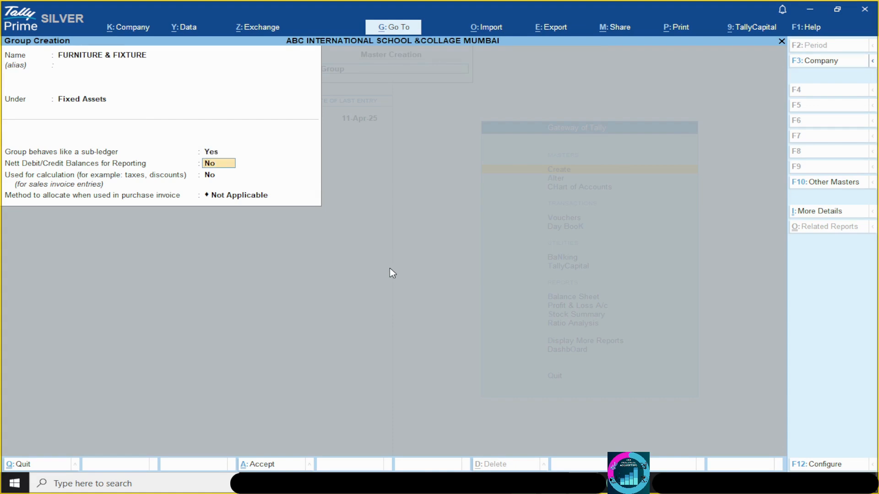
type("y")
key("Return")
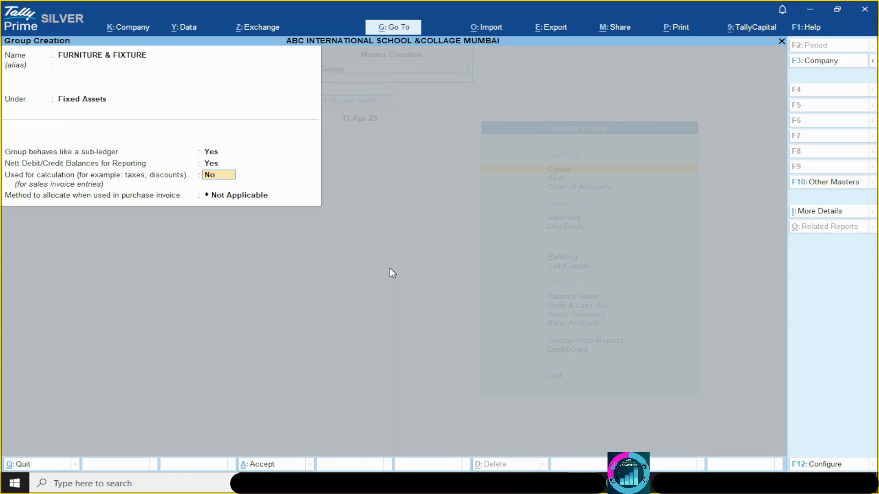
key("Return")
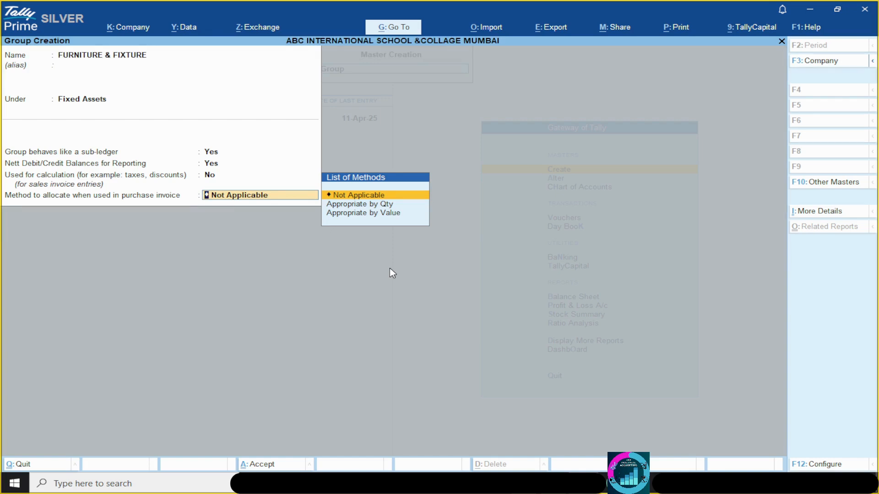
key("Return")
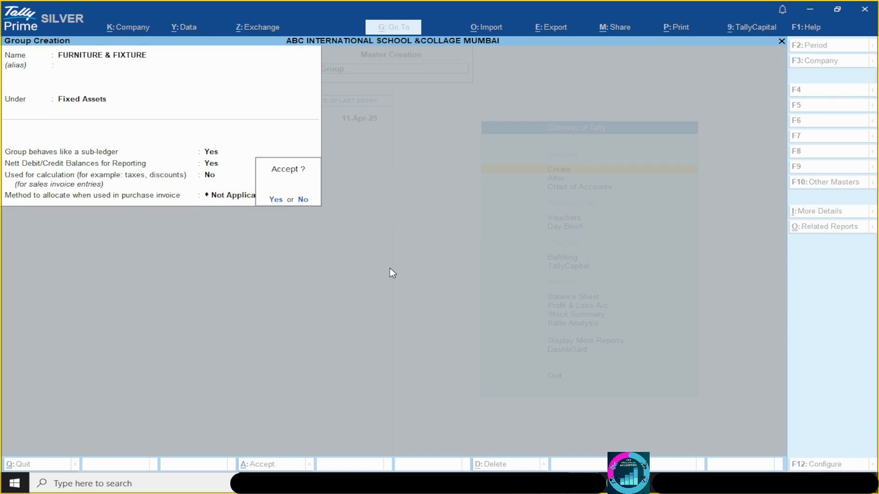
key("Return")
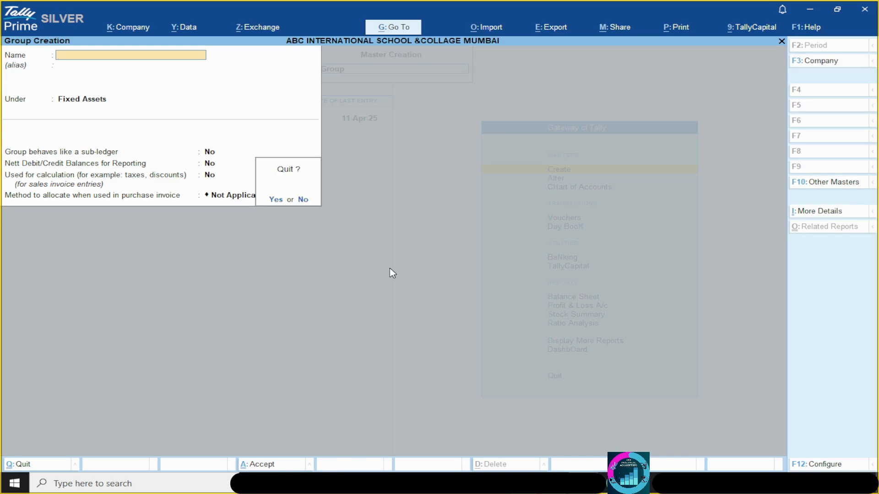
key("Escape")
key("Escape")
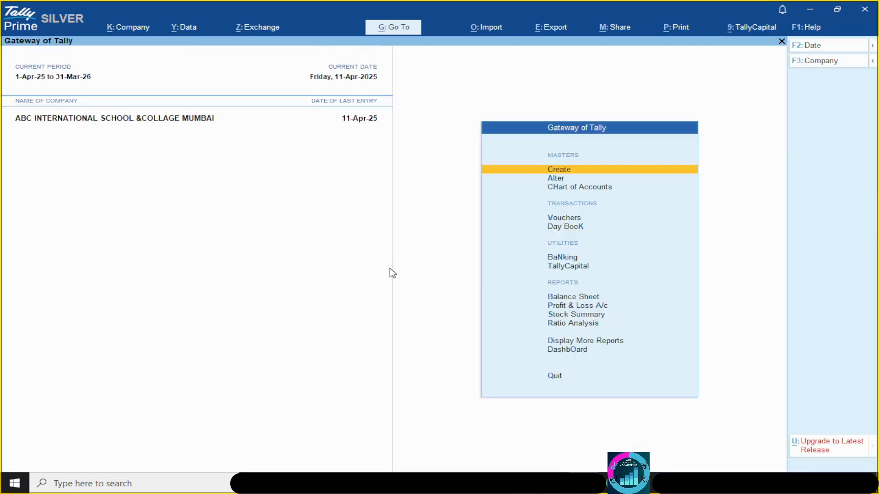
Start a new ledger named SCHOOL FURNITURE under the FURNITURE & FIXTURE group, leaving the alias blank.
key("Return")
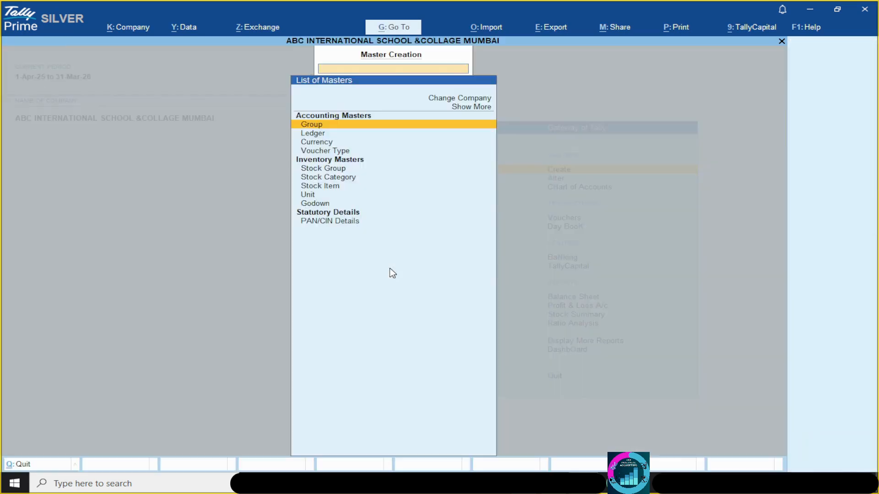
key("Down")
key("Return")
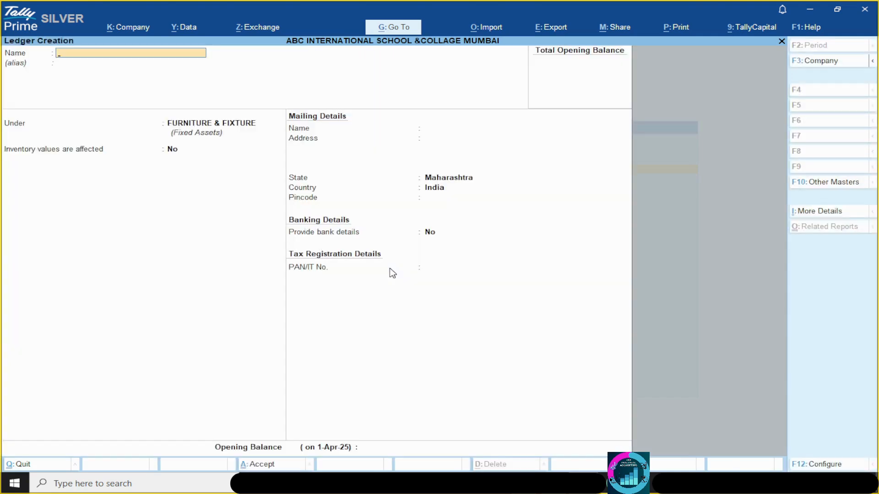
type("SC")
type("HOOL FURNITURE")
key("Return")
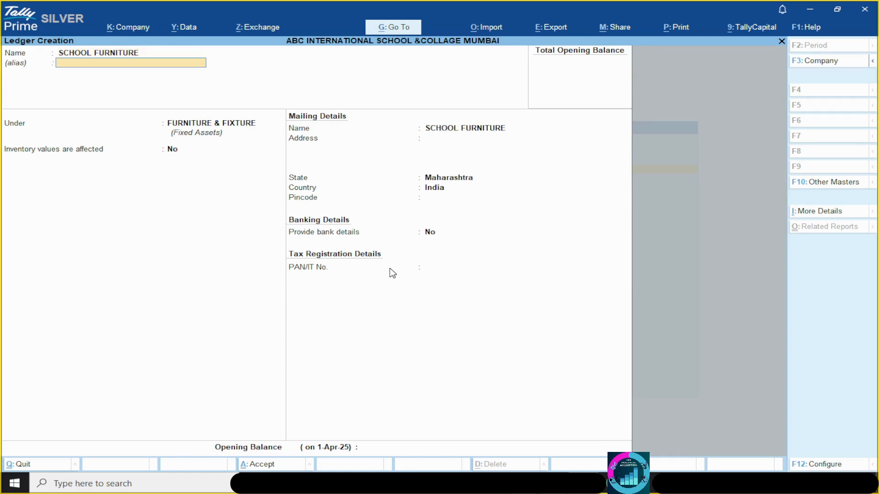
key("Return")
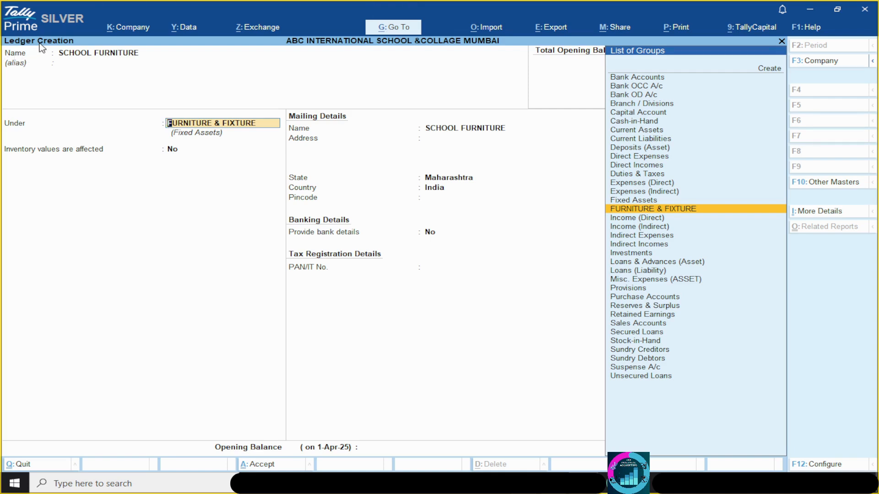
key("Return")
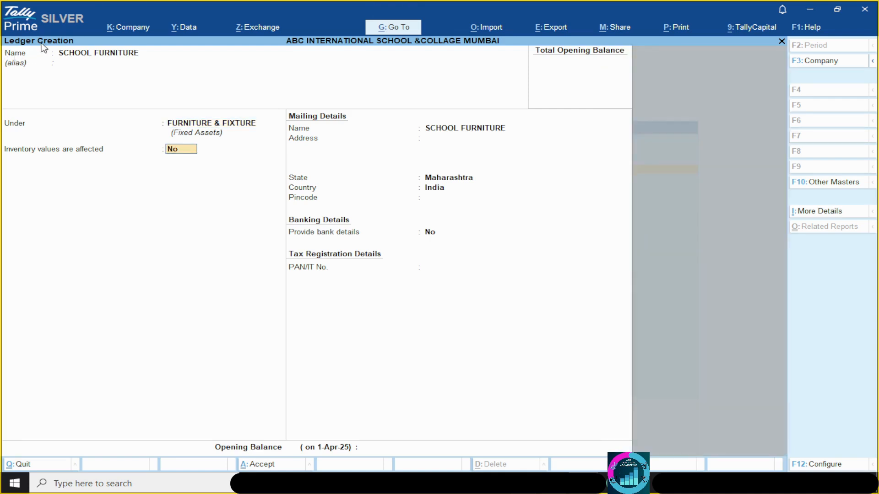
Set inventory values affected to Yes, keep the default mailing and bank details, save the SCHOOL FURNITURE ledger and leave ledger creation.
type("y")
key("Return")
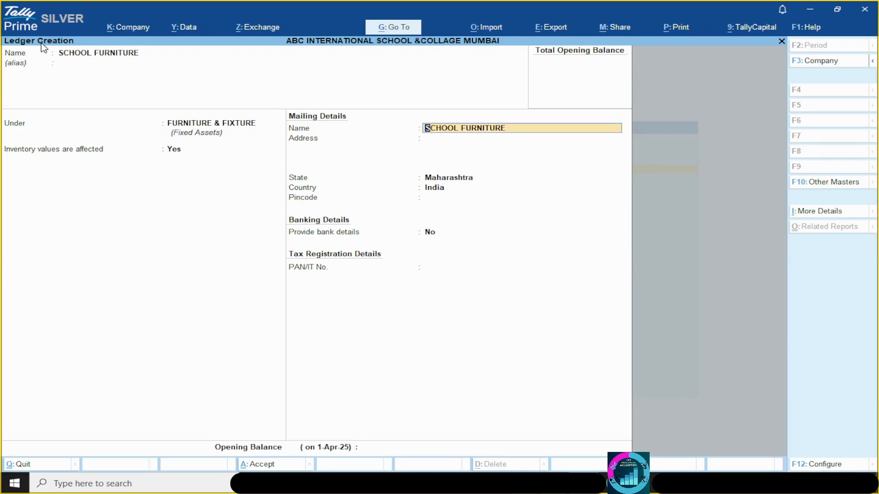
key("Return")
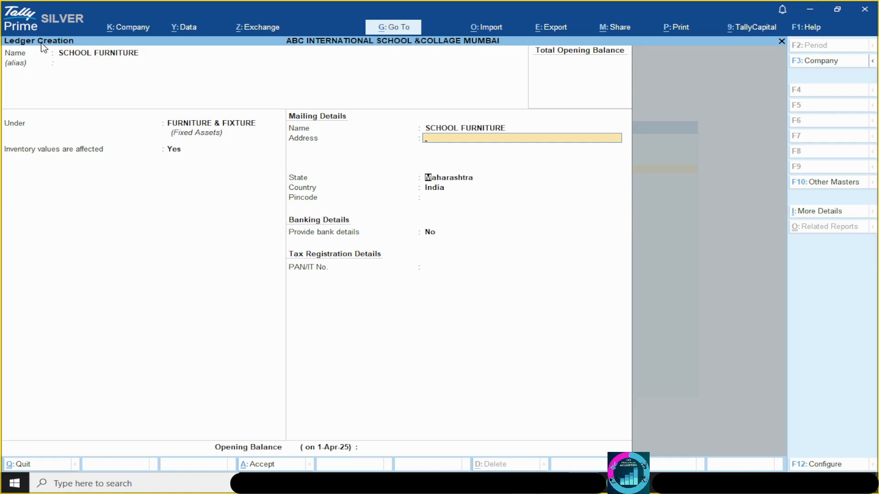
key("Return")
key("Return")
key("Return")
key("Return")
key("Return")
key("Return")
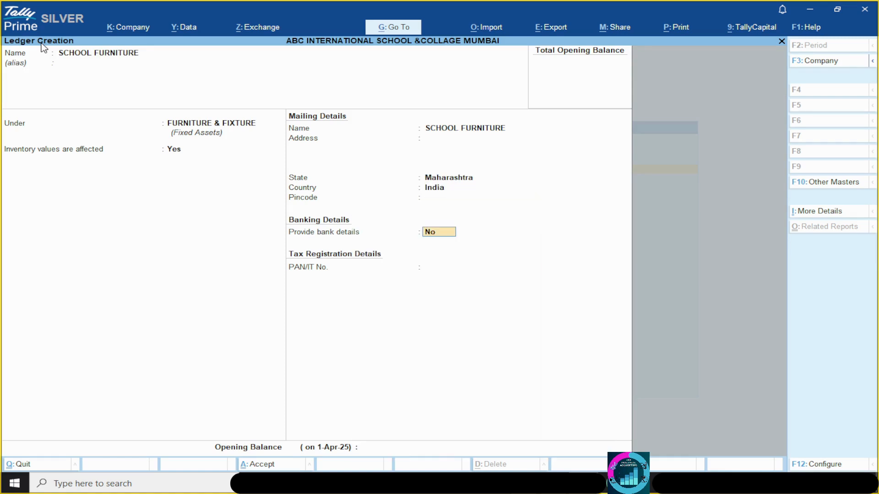
key("Return")
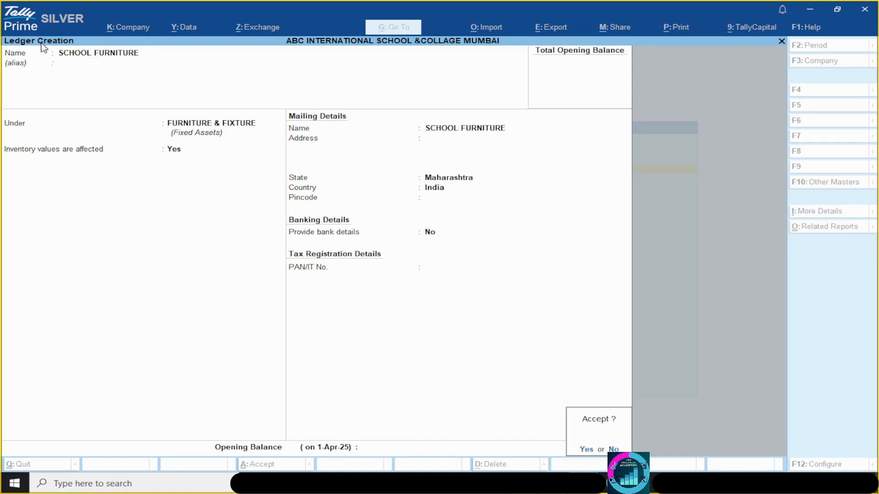
key("Return")
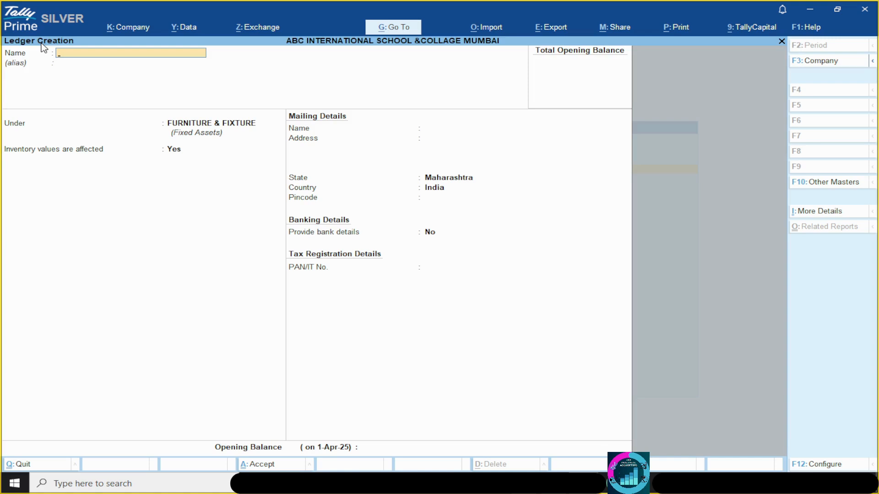
key("Escape")
key("Return")
key("Escape")
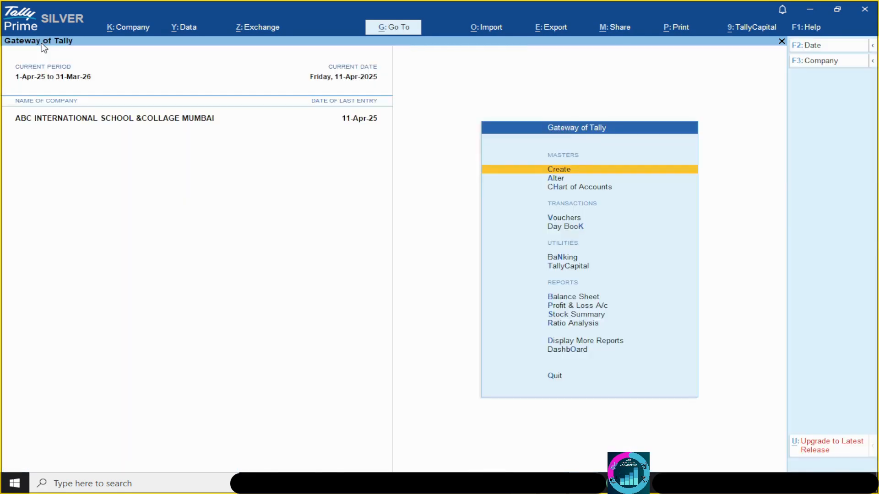
Check the chart of accounts' list of groups for the FURNITURE & FIXTURE subgroup.
key("Down")
key("Down")
key("Return")
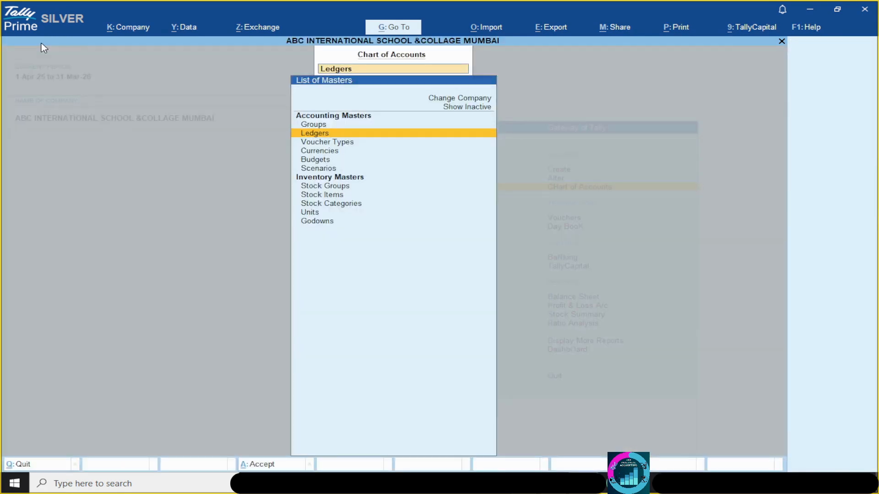
key("Up")
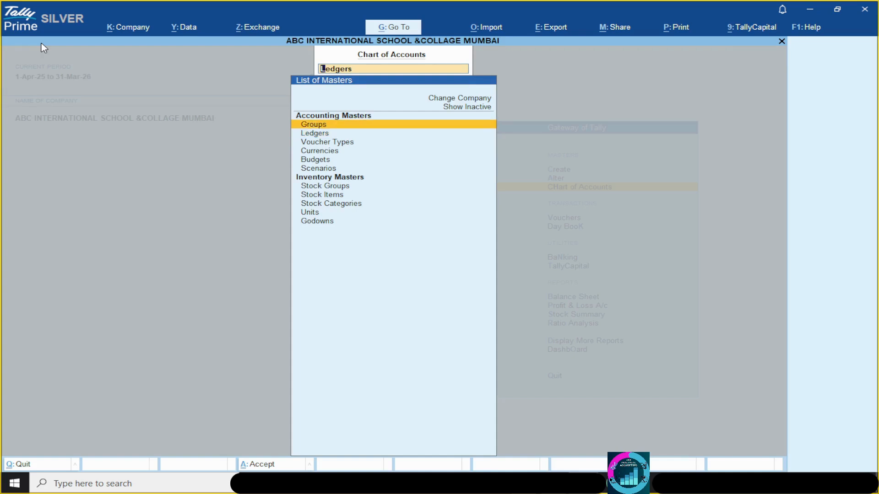
key("Return")
key("Down")
key("Down")
key("Down")
key("Down")
key("Down")
key("Down")
key("Down")
key("Down")
key("Down")
key("Down")
key("Down")
key("Down")
key("Down")
key("Down")
key("Down")
key("Down")
key("Down")
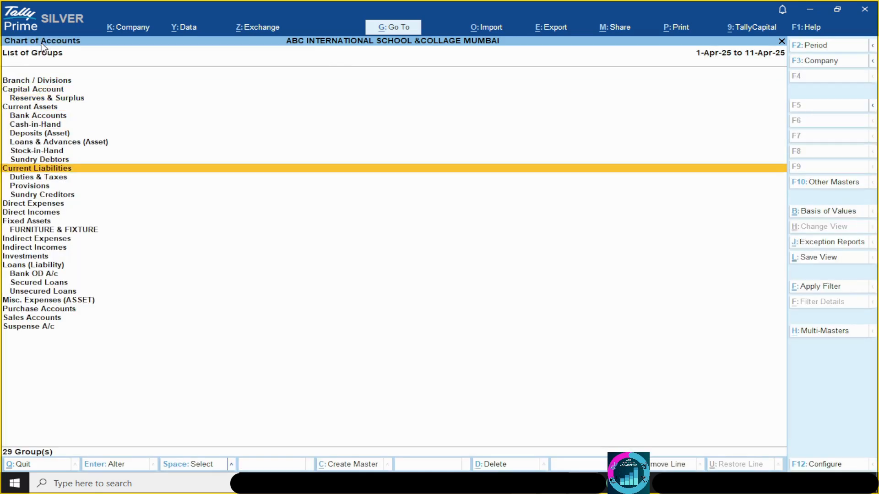
Check the chart of accounts' list of ledgers for SCHOOL FURNITURE under Fixed Assets, and close the list.
key("Escape")
key("Down")
key("Return")
key("Down")
key("Down")
key("Down")
key("Down")
key("Down")
key("Down")
key("Down")
key("Down")
key("Down")
key("Down")
key("Down")
key("Down")
key("Down")
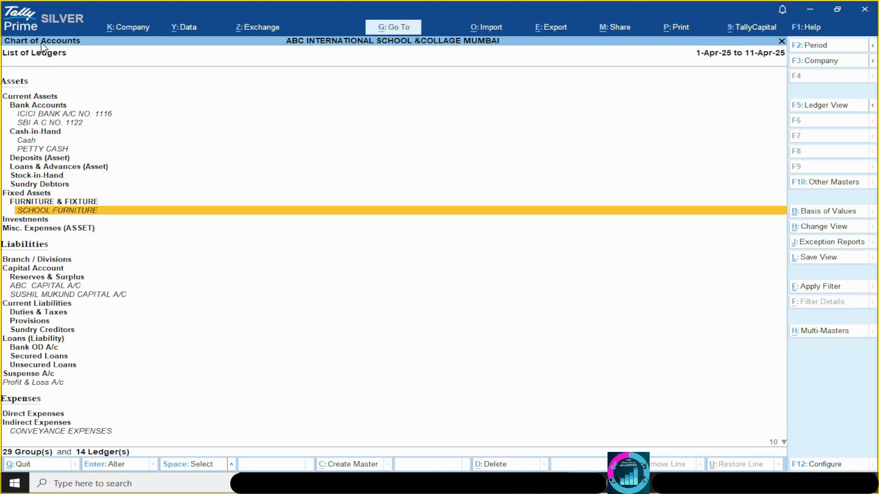
key("Escape")
key("Escape")
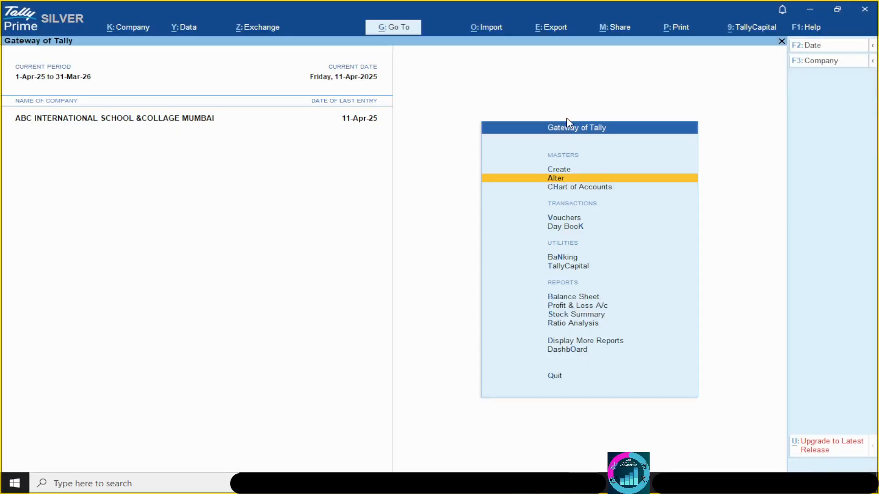
Start a new group named Local Creditor under Sundry Creditors, leaving the alias blank.
key("Up")
key("Return")
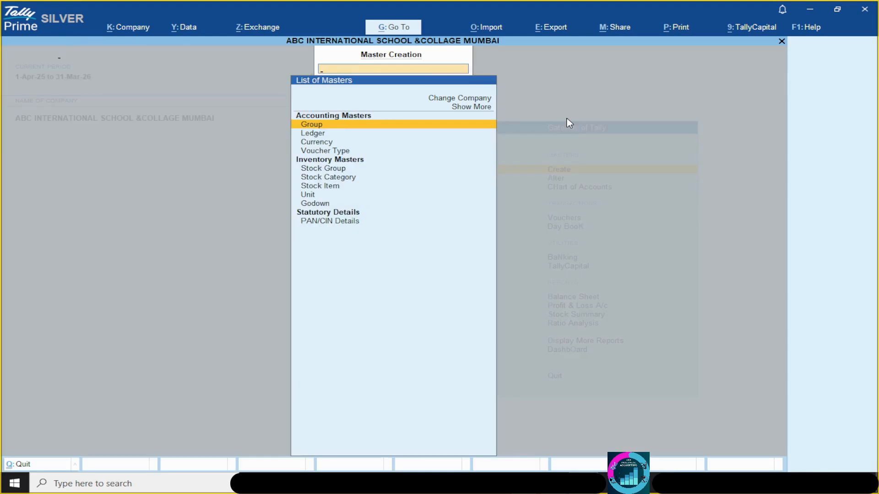
key("Return")
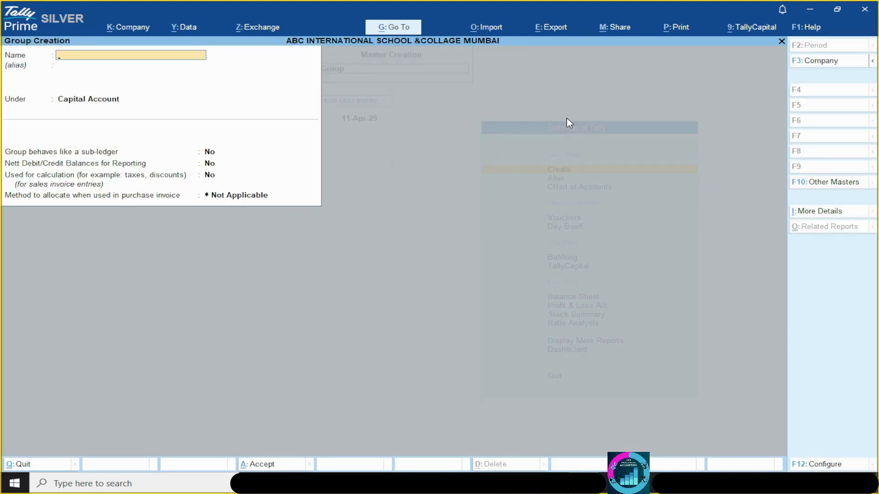
type("Local creditor")
key("Return")
key("Return")
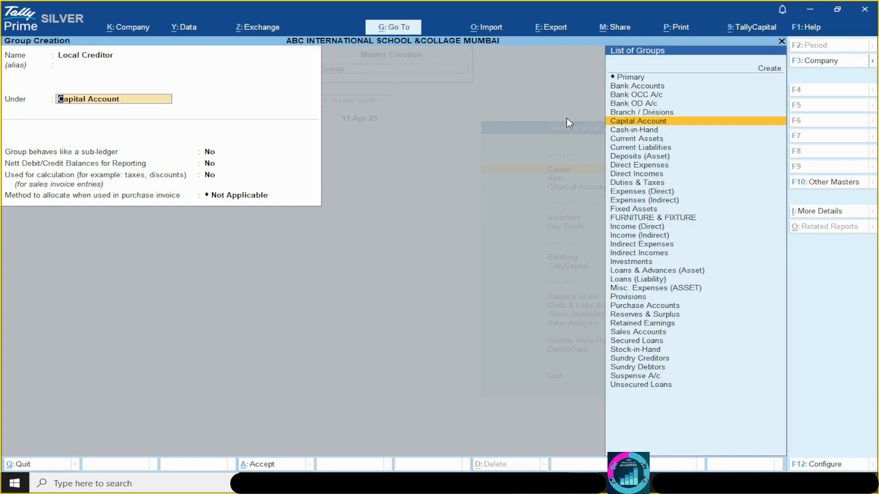
type("Sun")
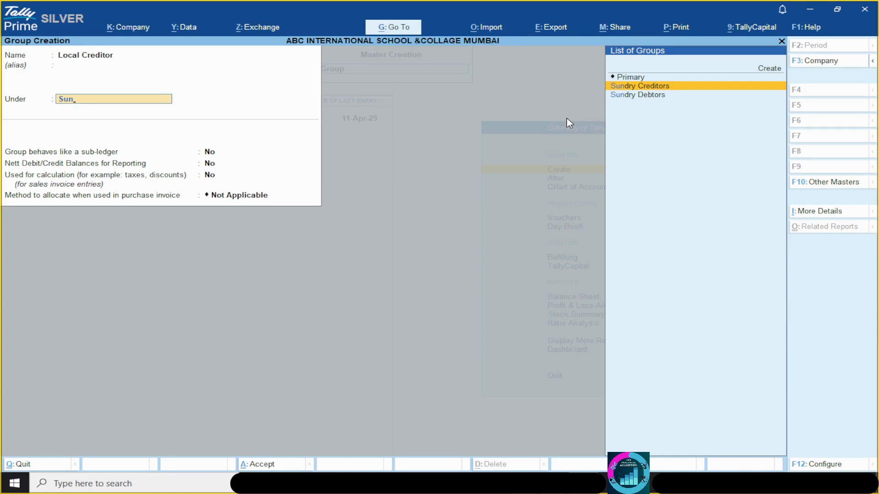
key("Return")
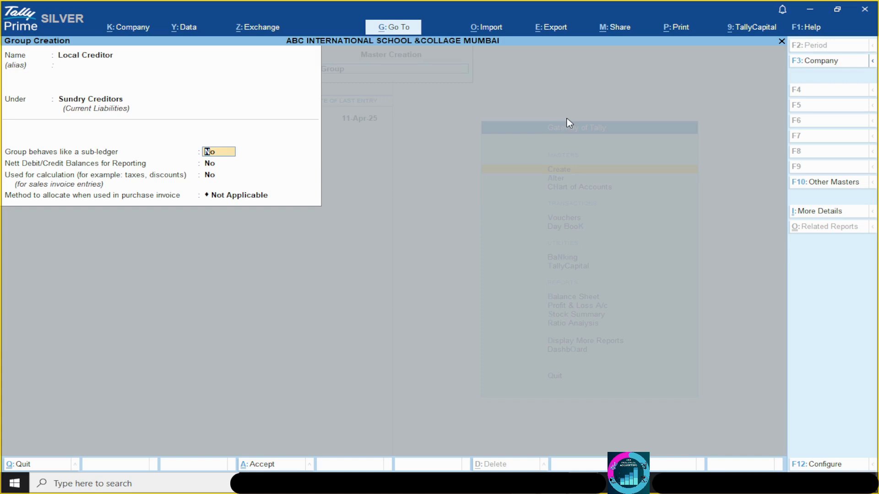
Make the Local Creditor group behave like a sub-ledger with nett debit/credit balances for reporting, save it and leave group creation.
type("yy")
key("Return")
key("Return")
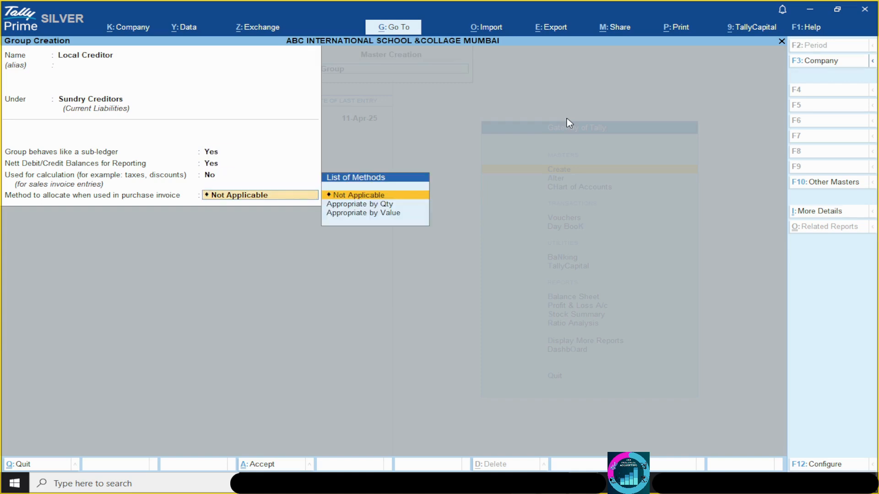
key("Return")
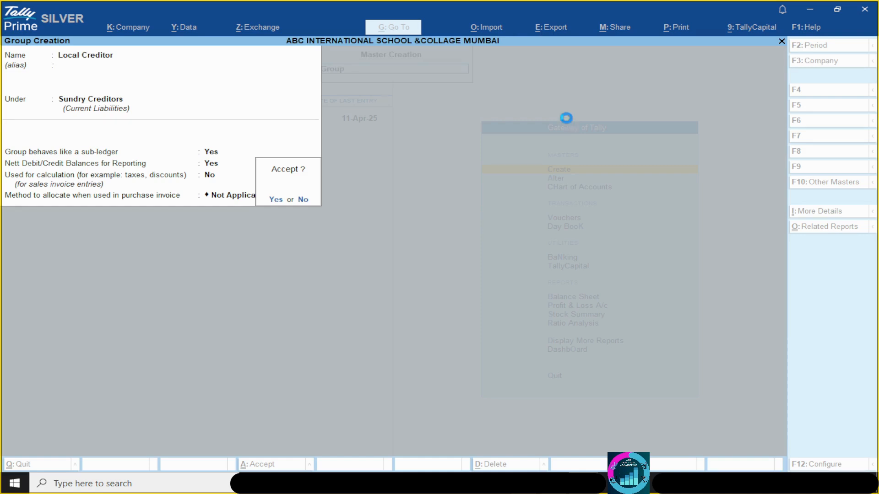
key("Return")
key("Escape")
key("Return")
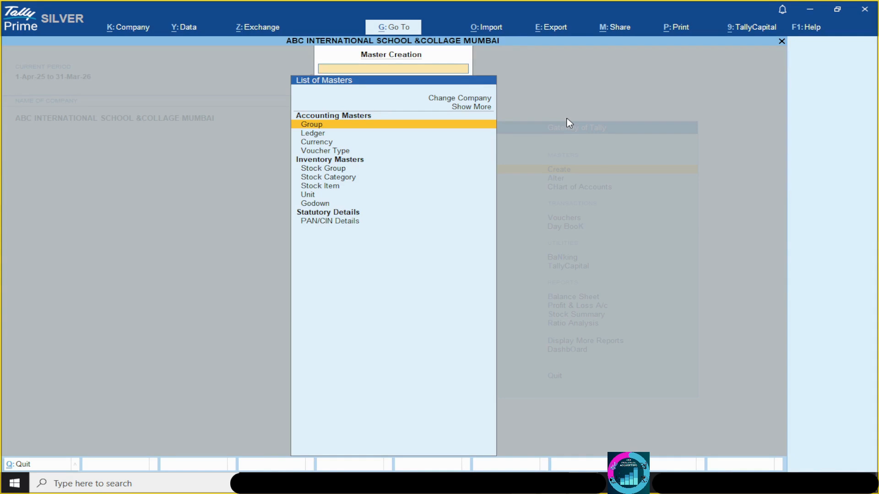
Start a new ledger and name it Rajesh Kumar Furniture Mumbai, consulting the Canva slide for the name.
key("Down")
key("Return")
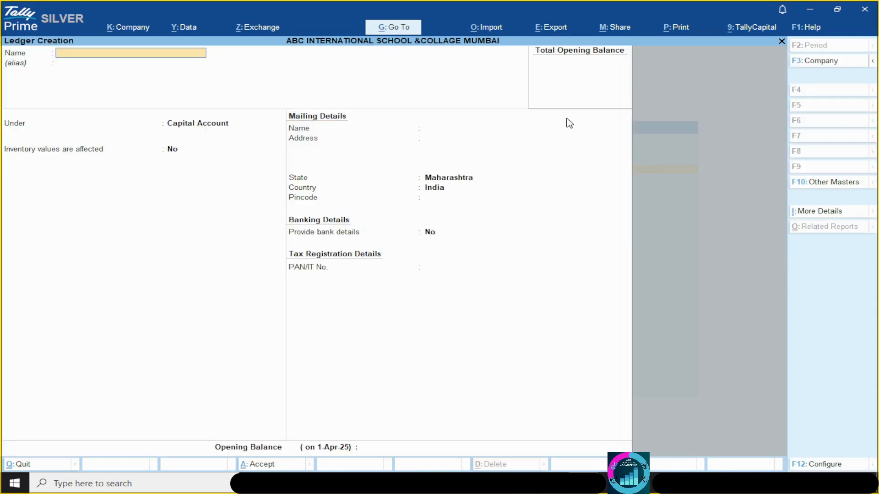
type("Ra")
key("alt+Tab")
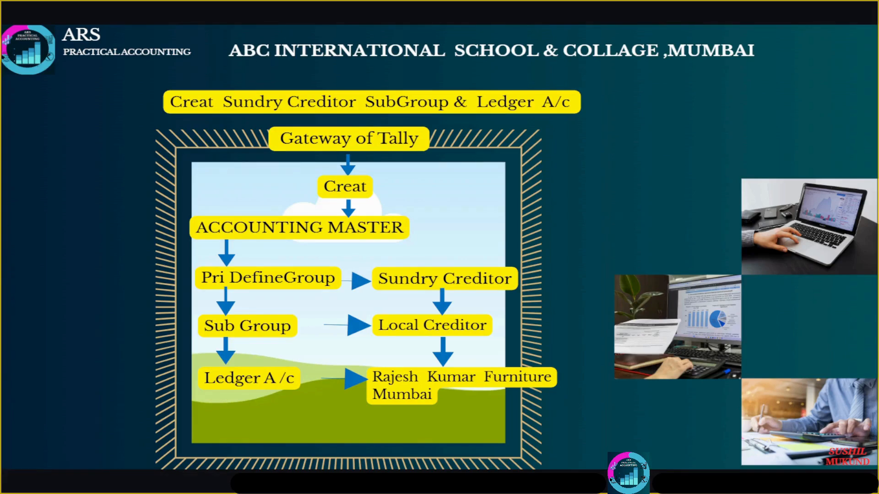
key("alt+Tab")
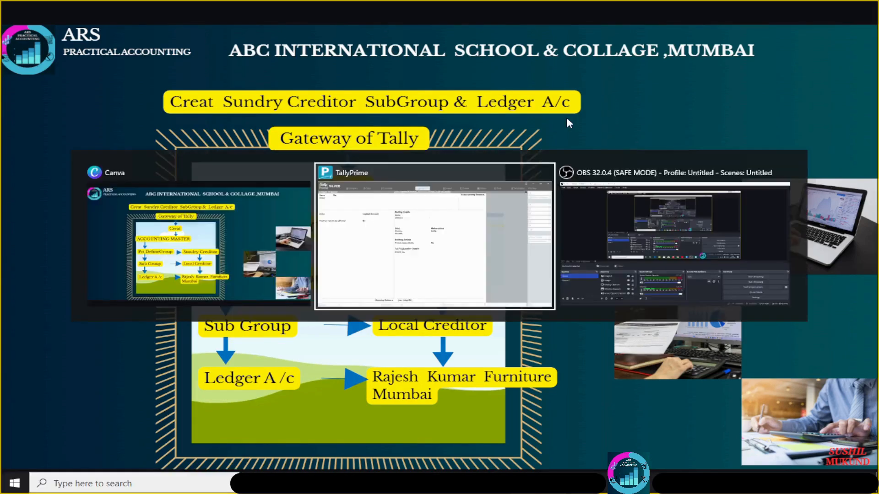
type("jesh K")
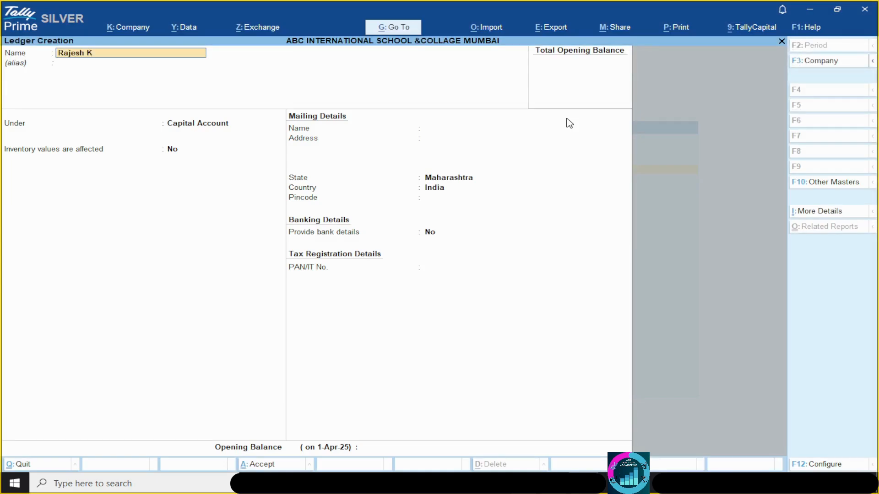
type("umar furniture mumbai")
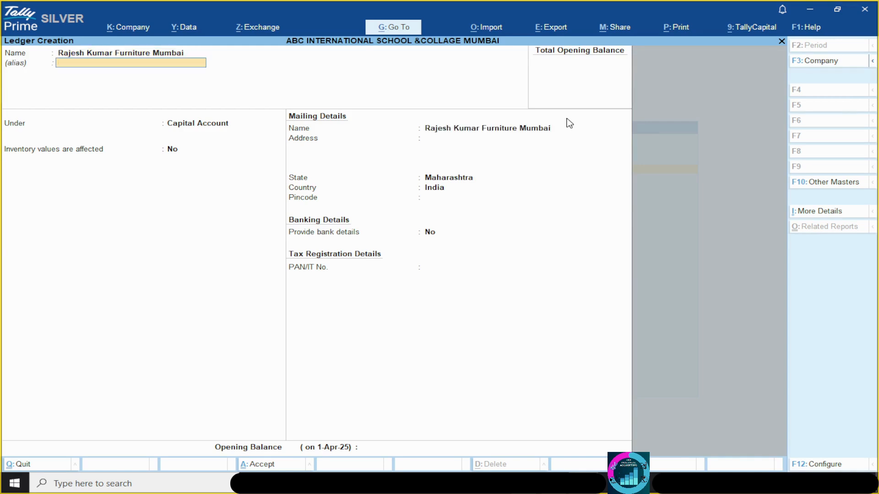
Leave the alias blank, place the new ledger under Local Creditor, and keep bill-by-bill balances with no default credit period.
key("Return")
type("L")
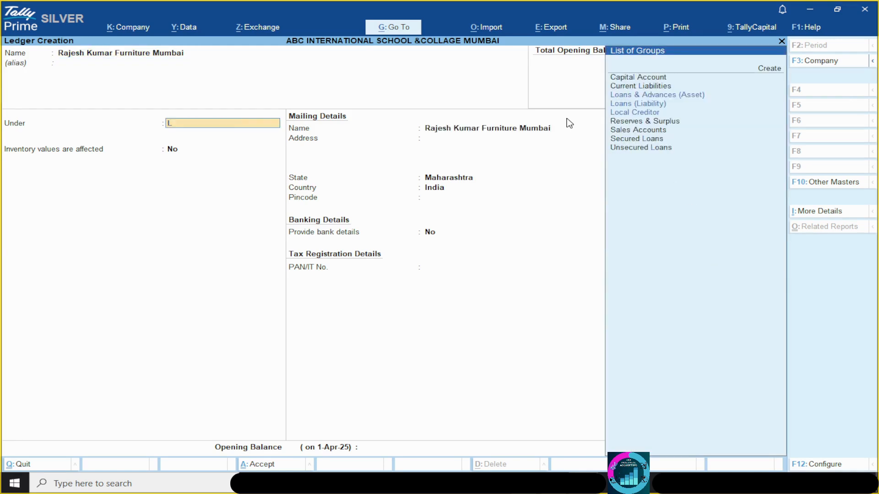
type("ocal Creditor")
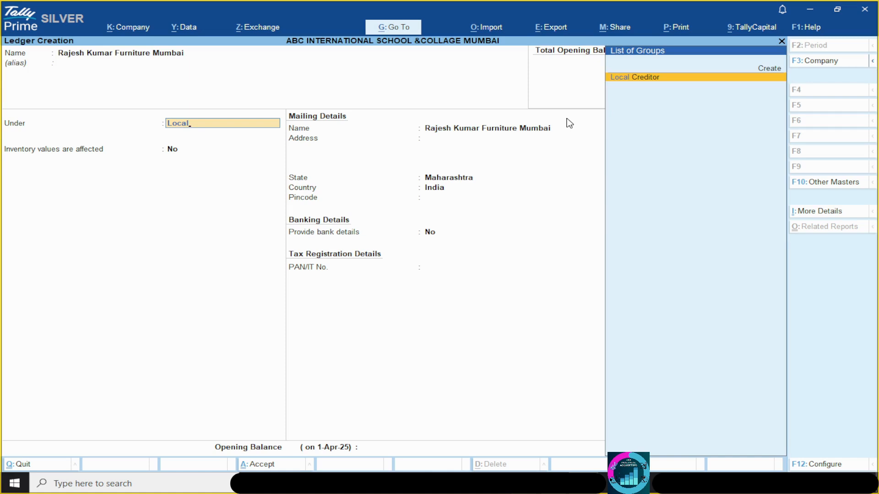
key("Return")
key("Return")
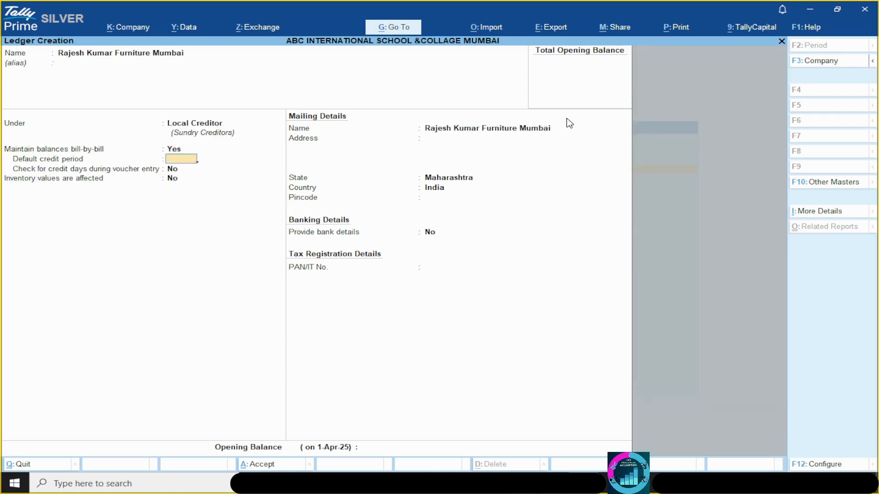
key("Return")
key("Return")
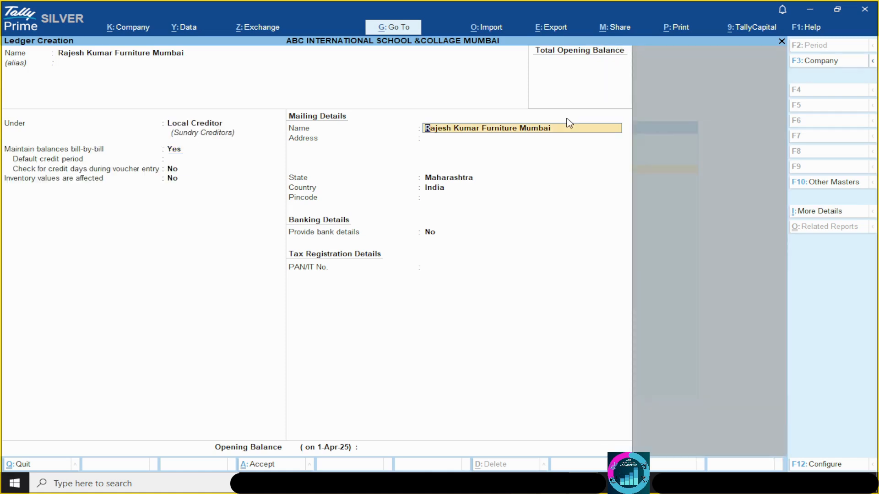
Keep the ledger's mailing name, state Maharashtra and country India, and fill in the supplier's address and pincode.
key("Return")
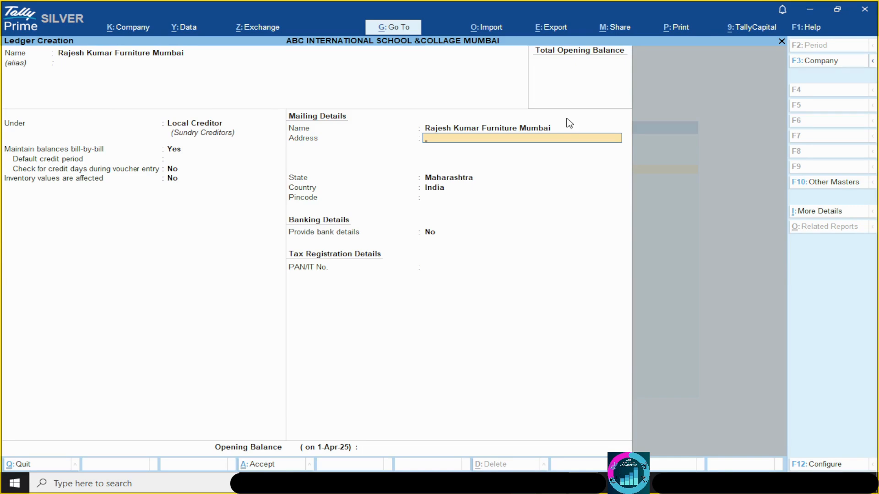
type("West Mumbai")
key("Return")
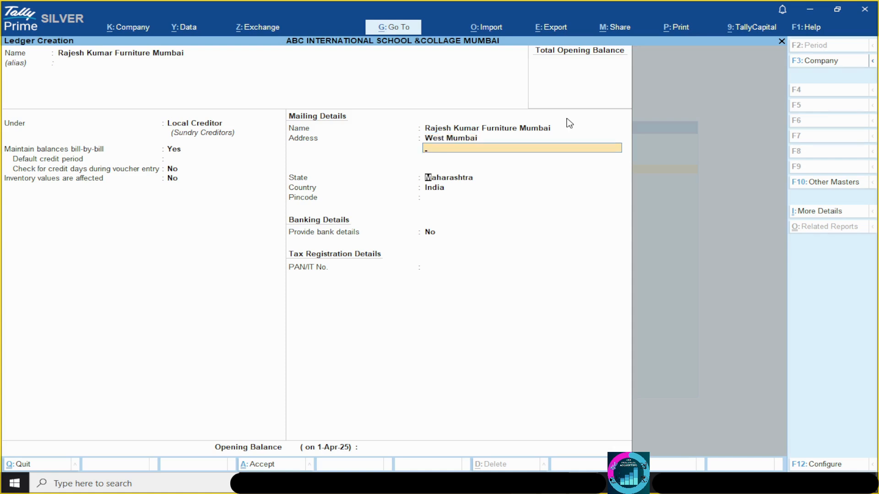
key("Return")
key("Return")
type("4125")
key("Return")
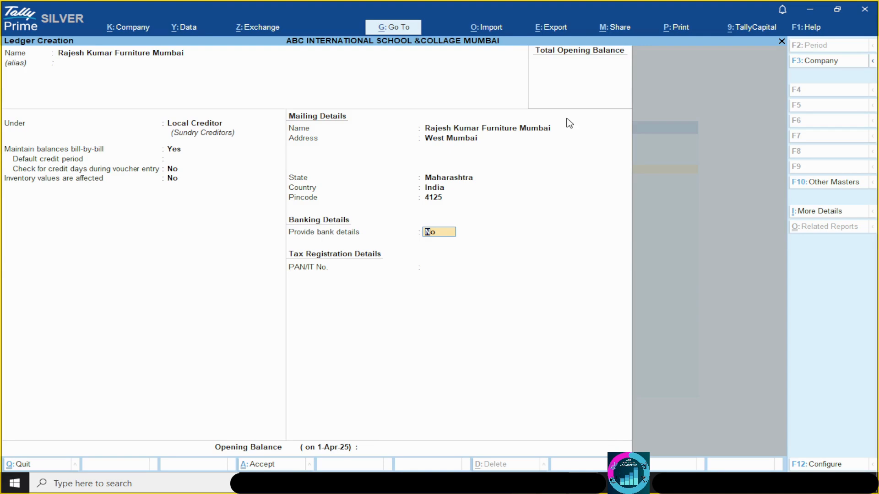
type("y")
key("Return")
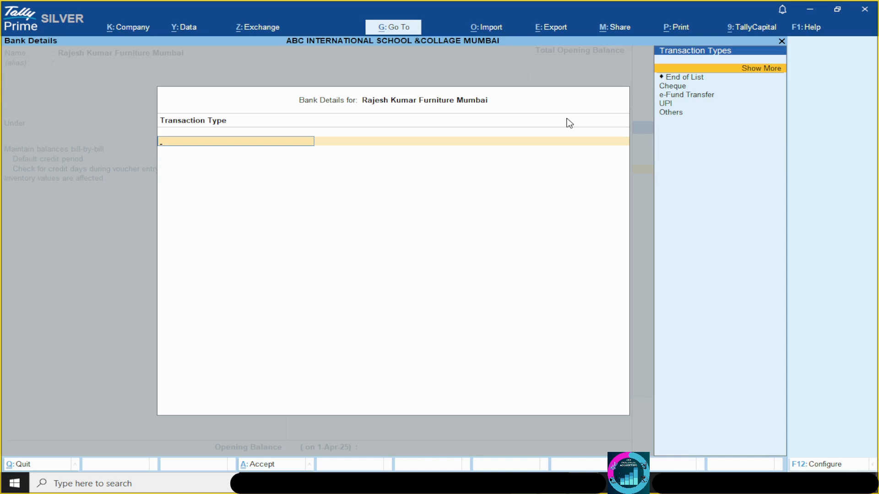
key("Return")
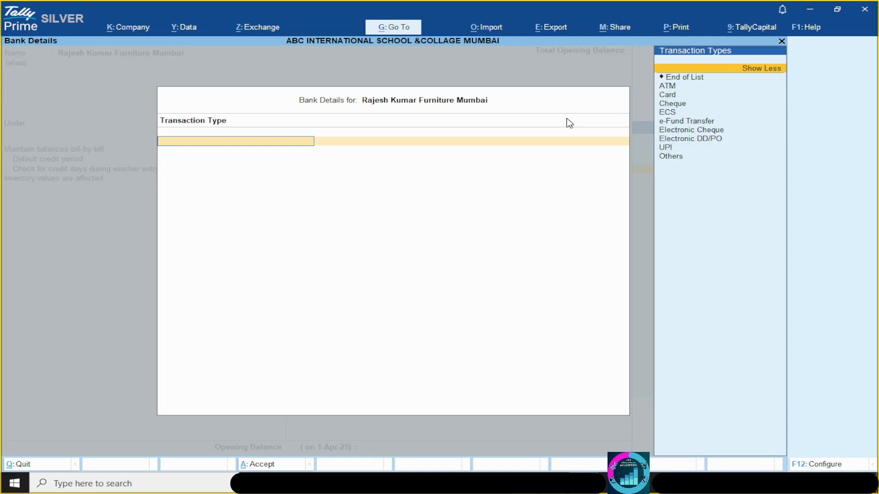
key("Down")
key("Down")
key("Down")
key("Down")
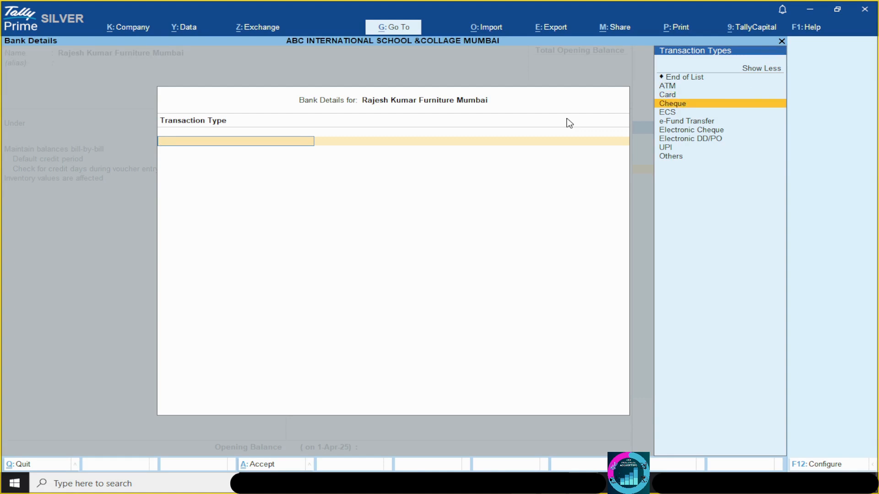
key("Escape")
type("s")
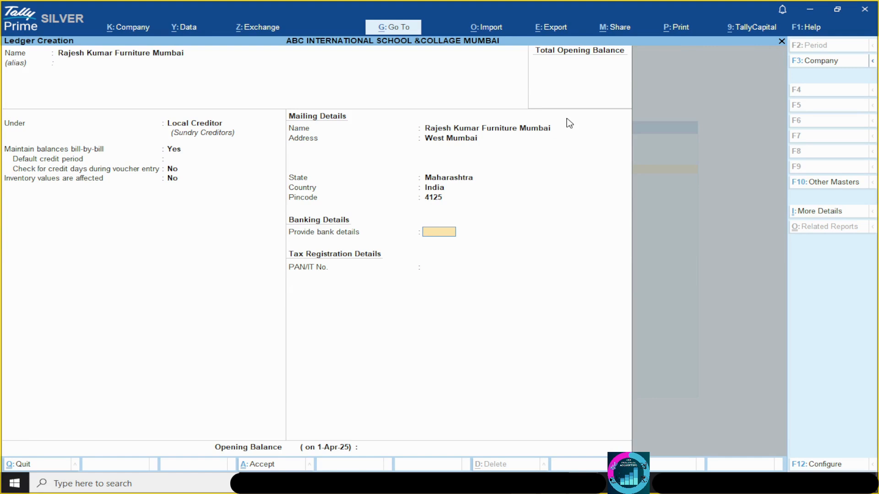
Set the ledger's Provide bank details option to No and enter the supplier's PAN/IT number.
type("no")
key("Return")
type("12345")
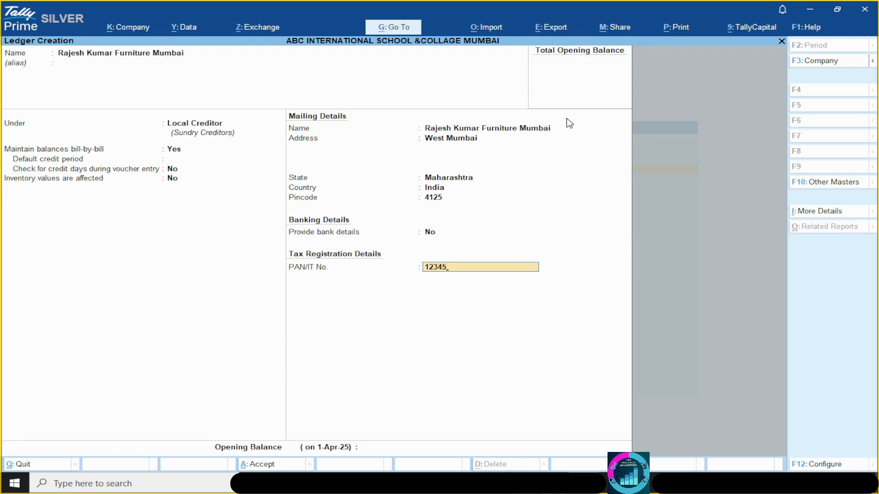
type("ABCS")
key("Return")
Leave the opening balance blank, save the supplier ledger and return to the Gateway of Tally.
key("Return")
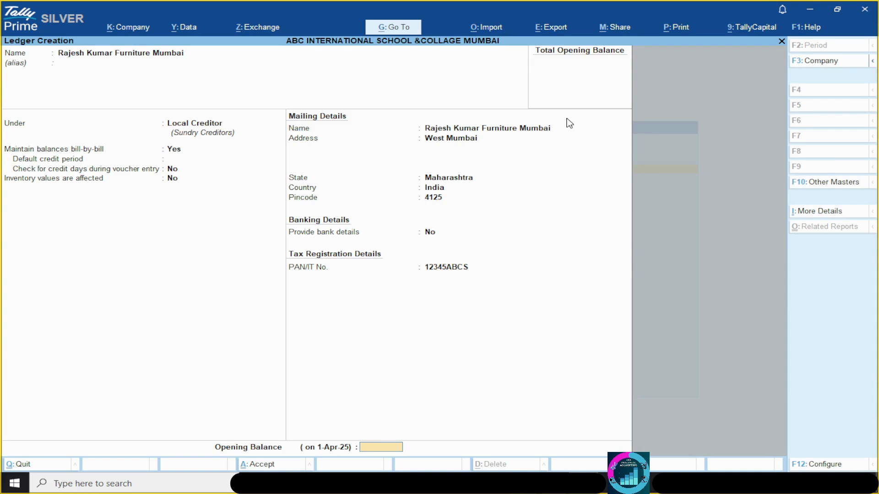
key("Return")
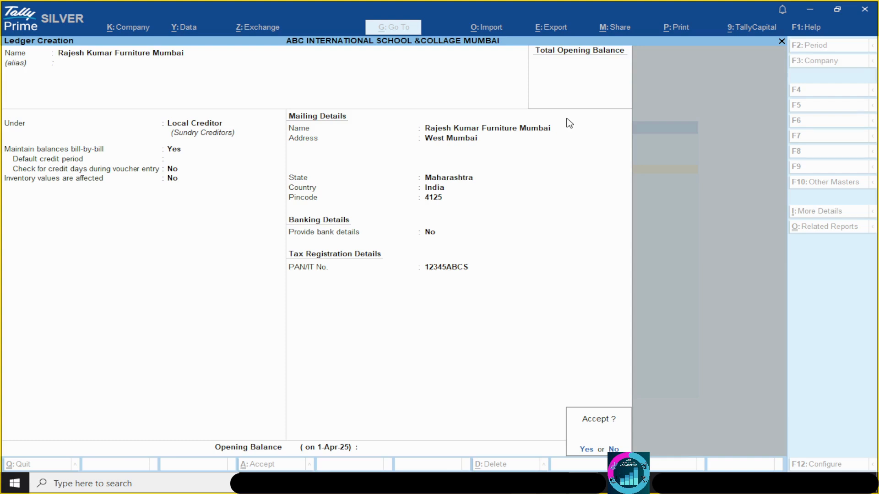
key("Return")
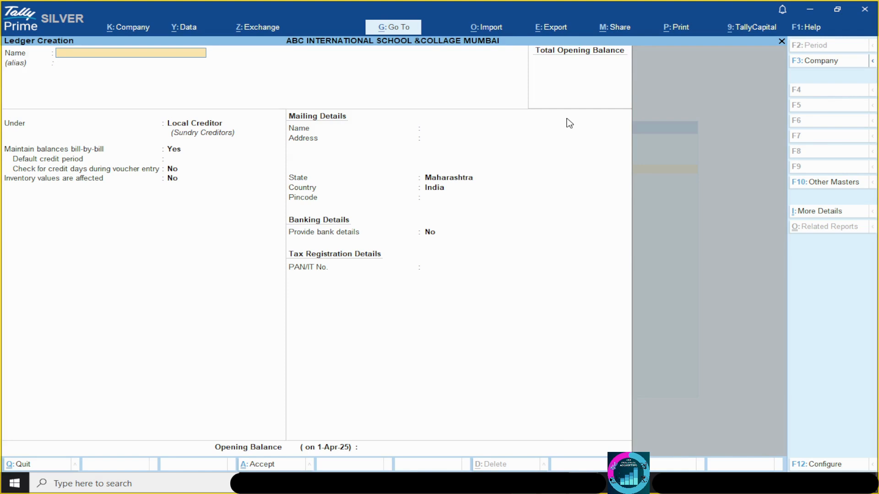
key("Escape")
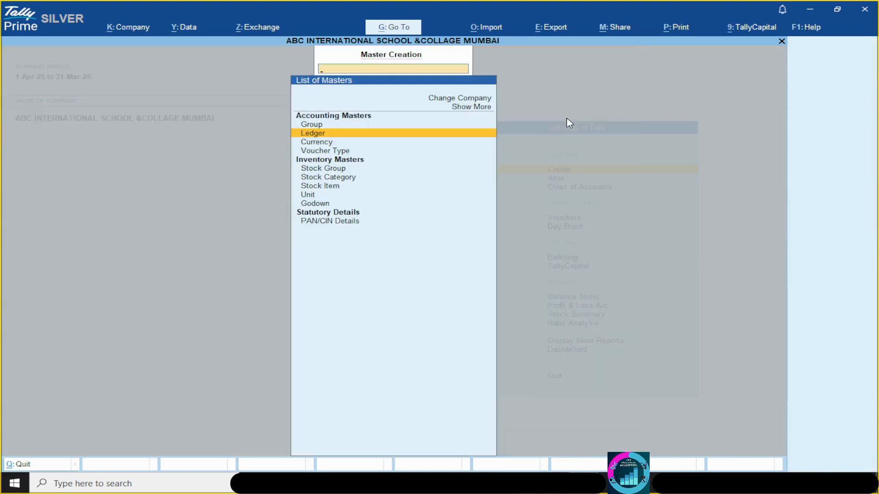
key("Escape")
Check the chart of accounts' list of ledgers for the furniture supplier under Local Creditor, and close the list.
key("Down")
key("Down")
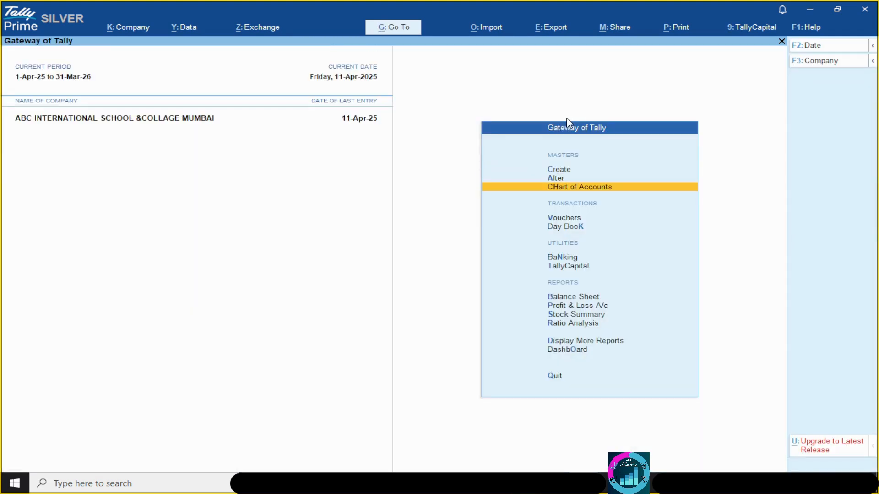
key("Return")
key("Return")
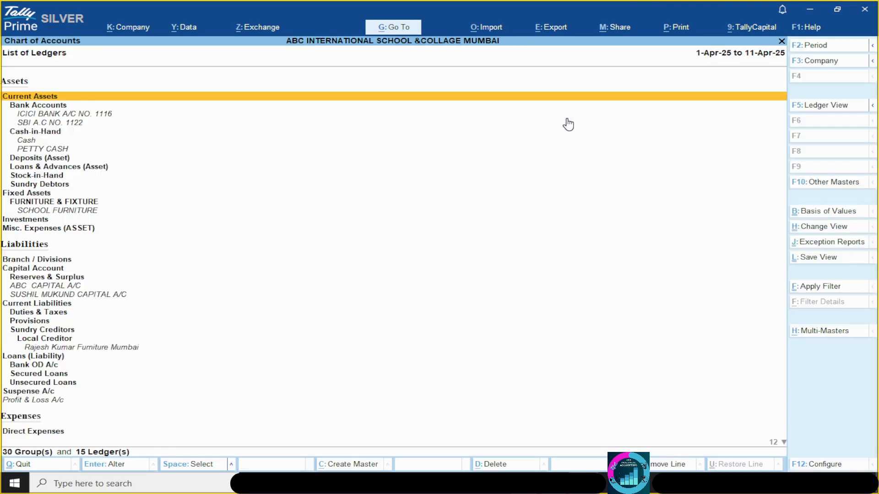
key("Down")
key("Down")
key("Down")
key("Down")
key("Down")
key("Down")
key("Down")
key("Down")
key("Down")
key("Down")
key("Down")
key("Down")
key("Down")
key("Down")
key("Down")
key("Down")
key("Down")
key("Down")
key("Down")
key("Down")
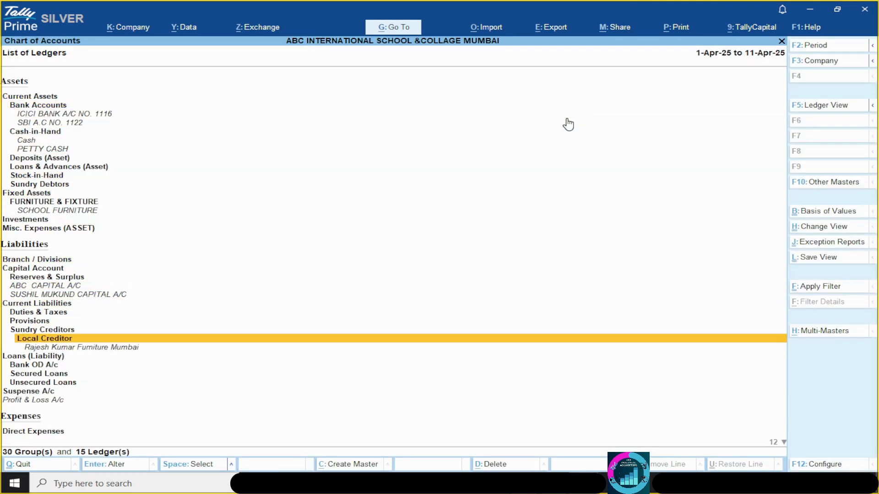
key("Down")
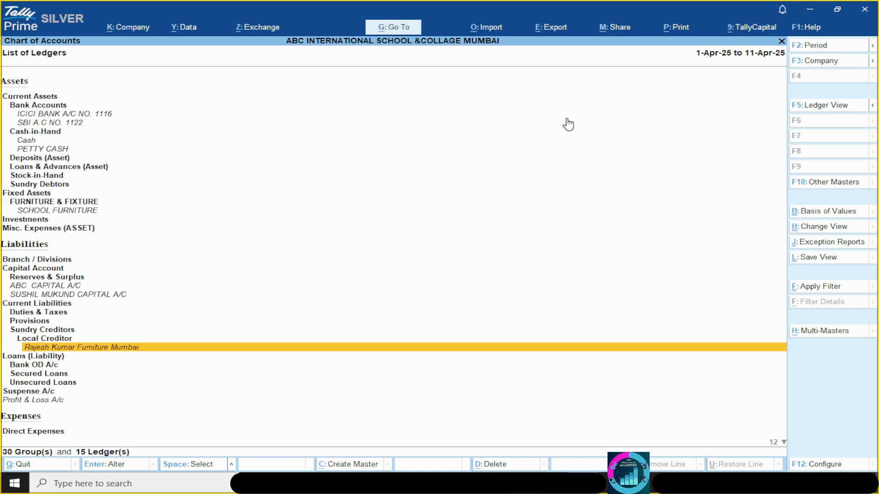
key("Escape")
key("Escape")
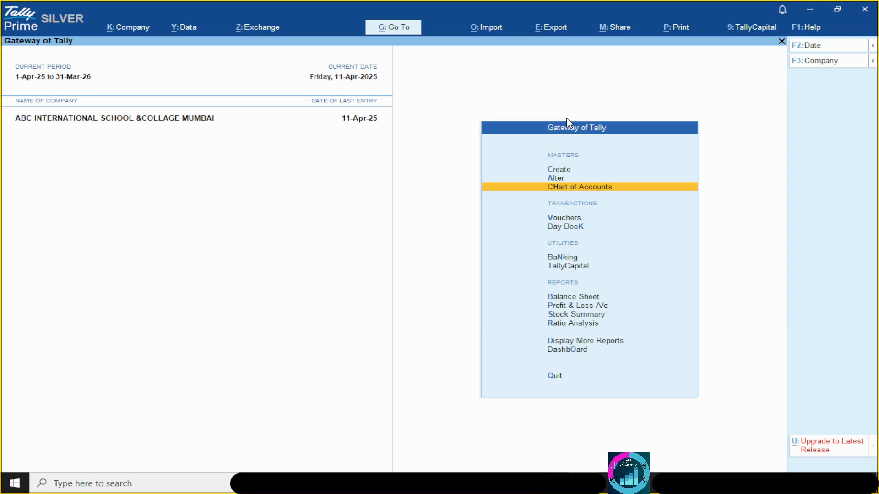
Consult the presentation slides, return to TallyPrime and start a new stock group named Furniture & Fixture.
key("alt+Tab")
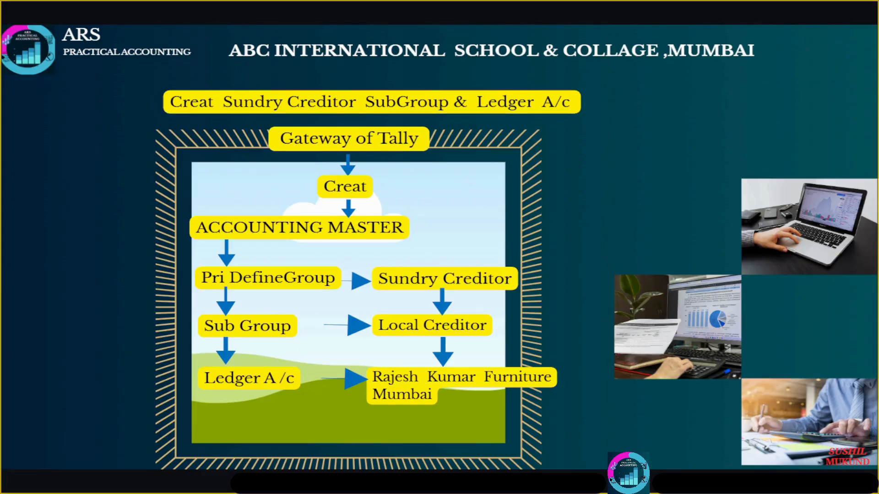
key("Right")
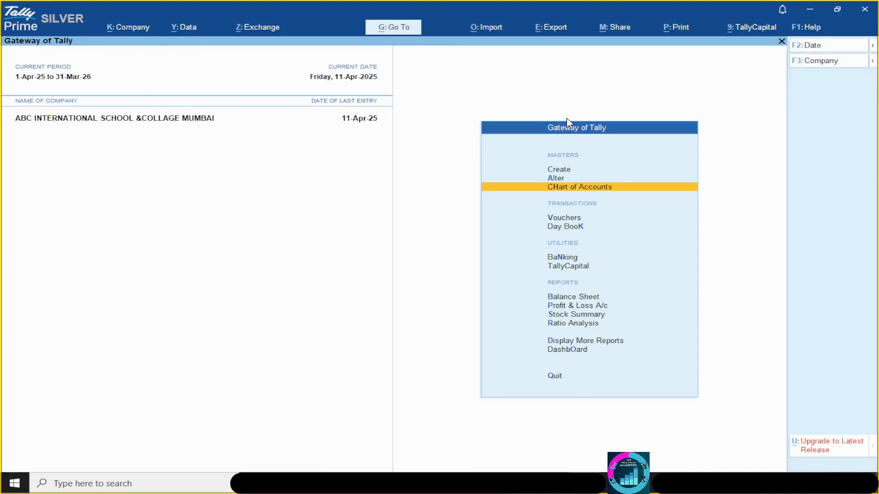
key("Up")
key("Up")
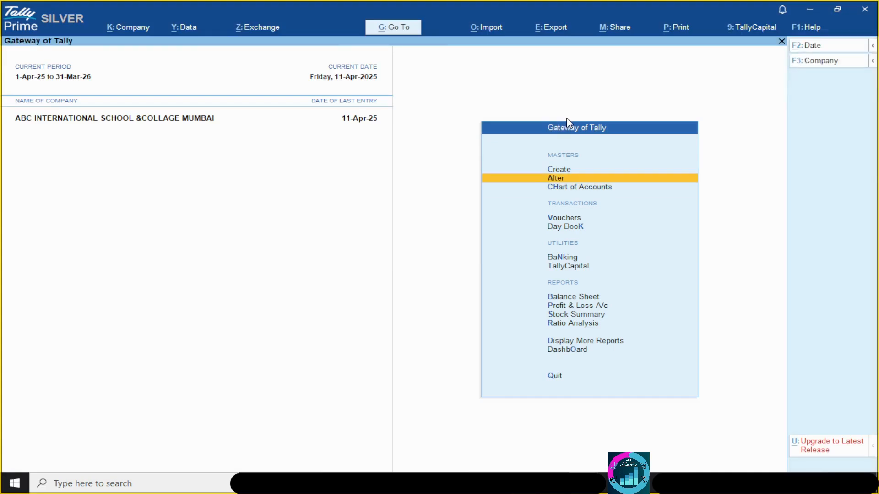
key("Return")
key("Up")
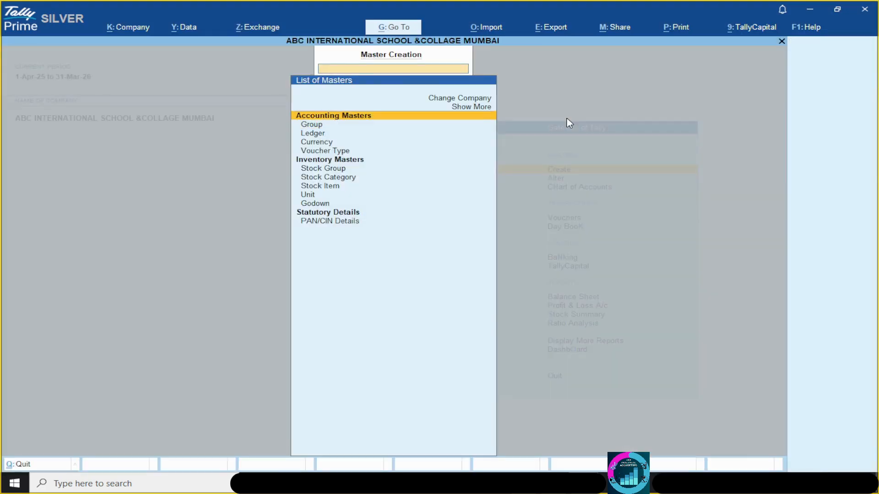
key("Down")
key("Down")
key("Down")
key("Down")
key("Down")
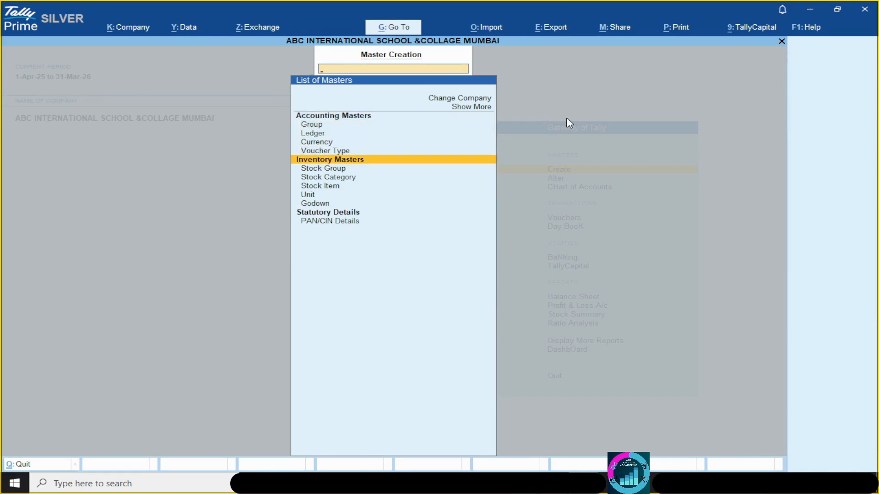
key("Down")
key("Down")
key("Down")
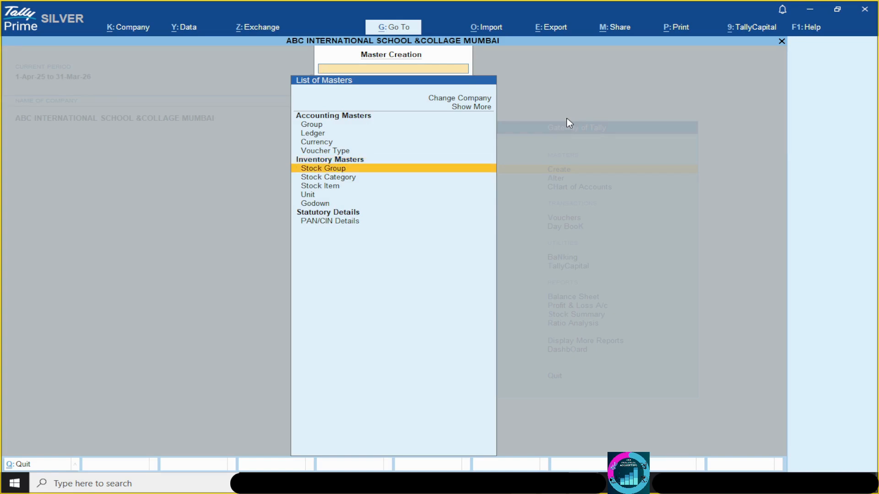
key("Down")
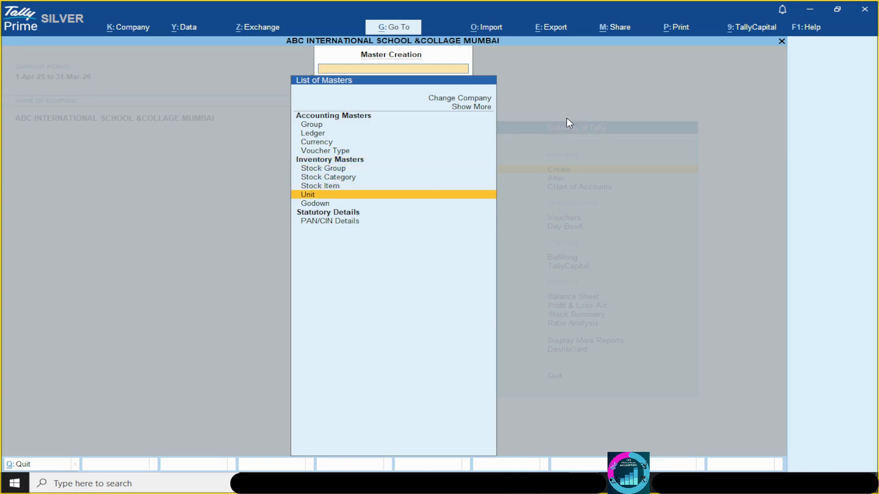
key("Up")
key("Up")
key("Up")
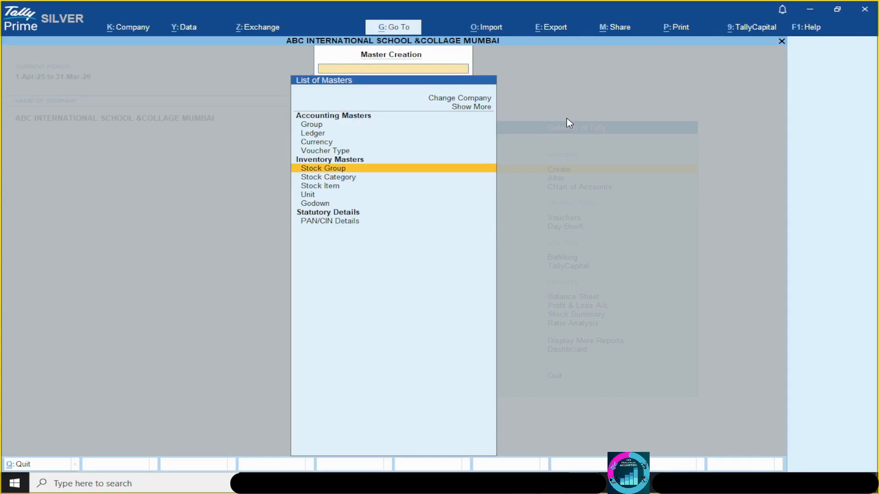
key("Return")
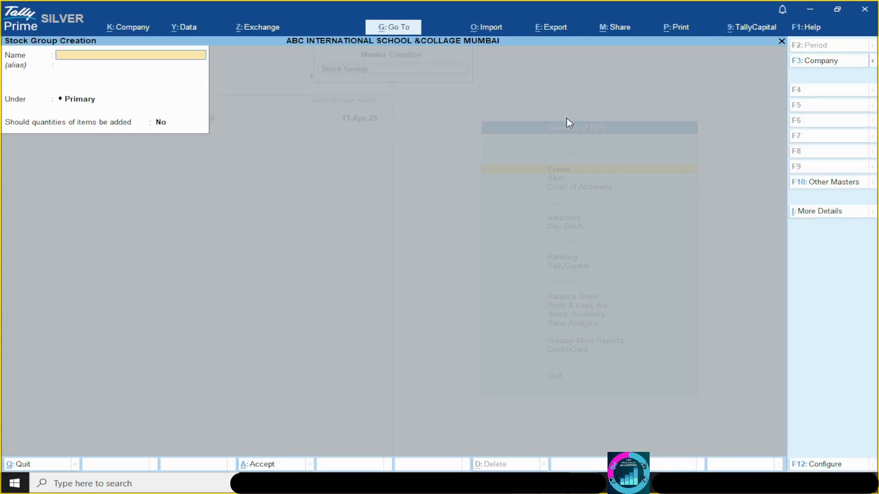
type("Furniture & Fixture")
key("Return")
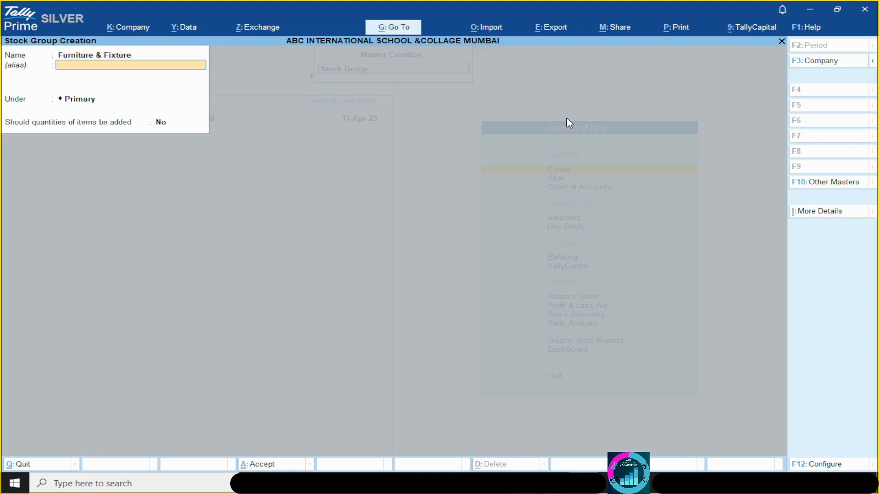
Leave the stock group's alias blank, keep it under Primary with item quantities not added, and save it.
key("Return")
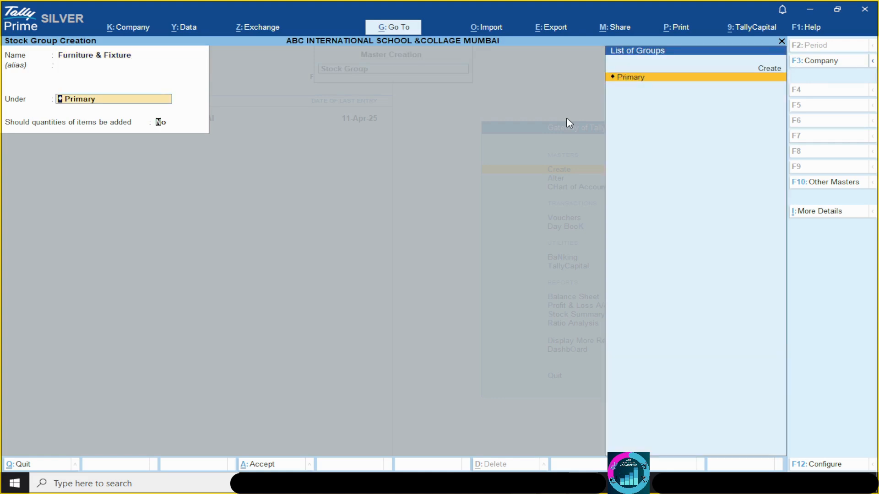
key("Return")
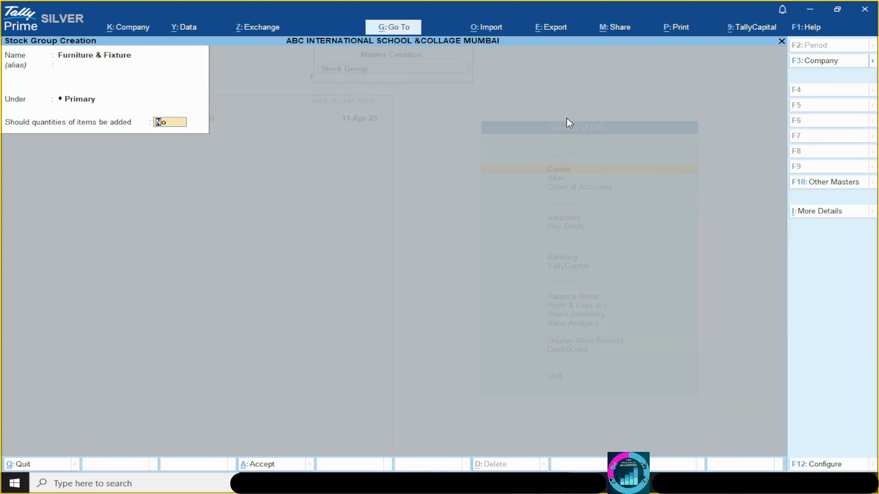
key("Return")
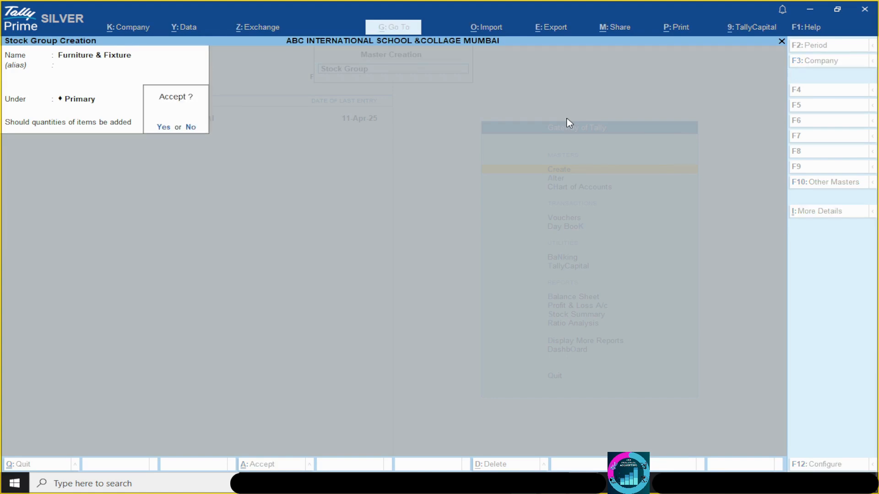
key("Return")
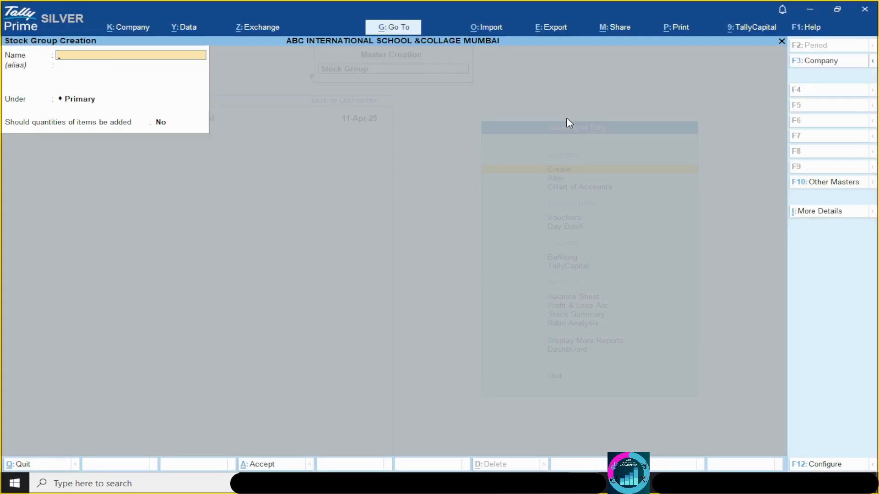
Create a stock group named School Furniture under Furniture & Fixture with item quantities added, and save it.
type("School")
type(" furniture")
key("Return")
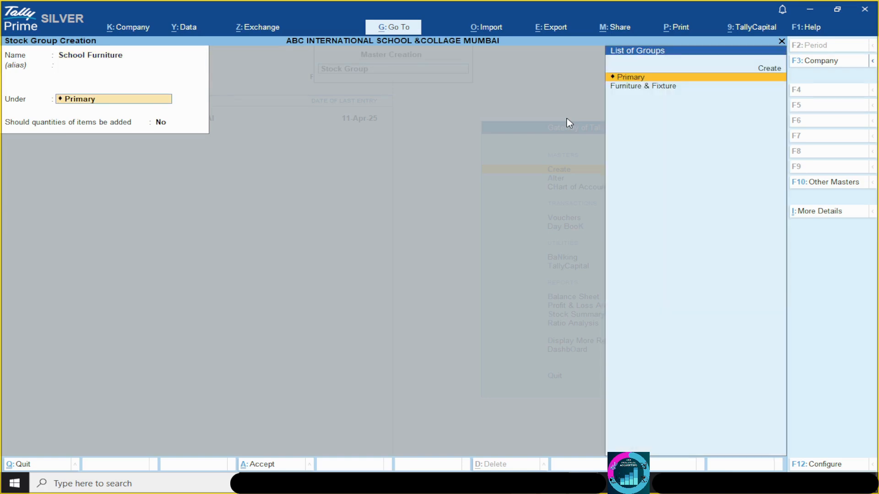
key("Down")
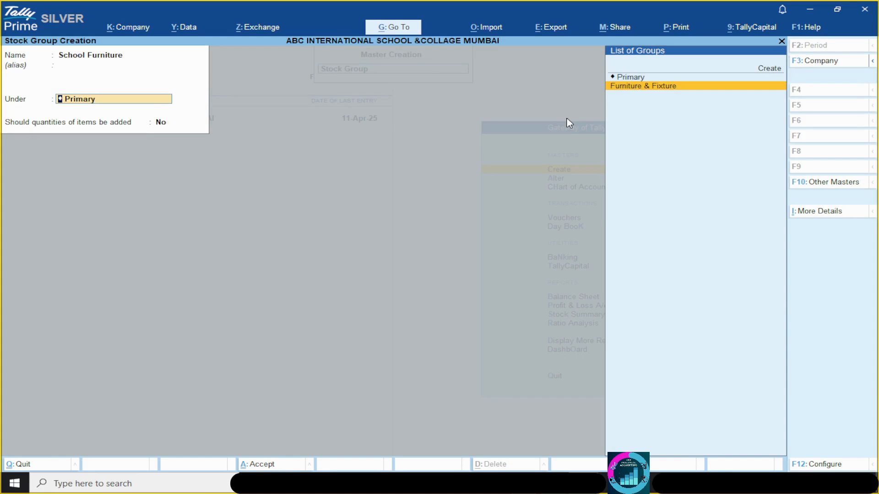
key("Return")
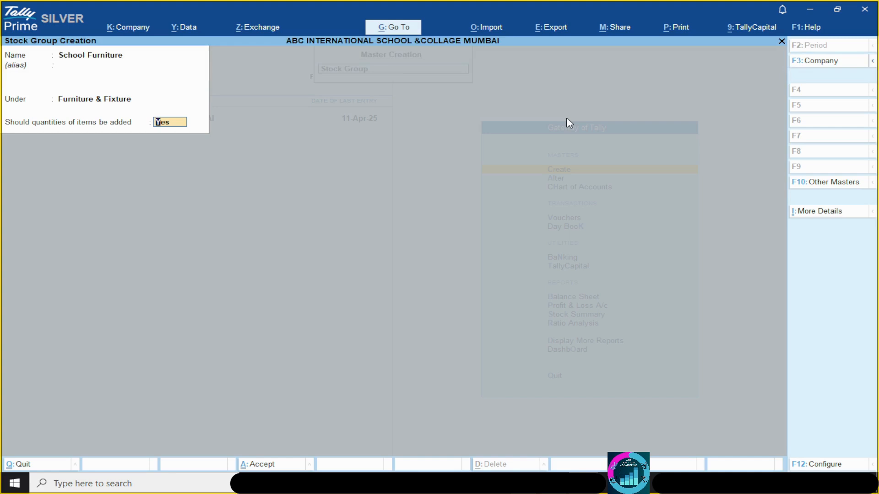
key("Return")
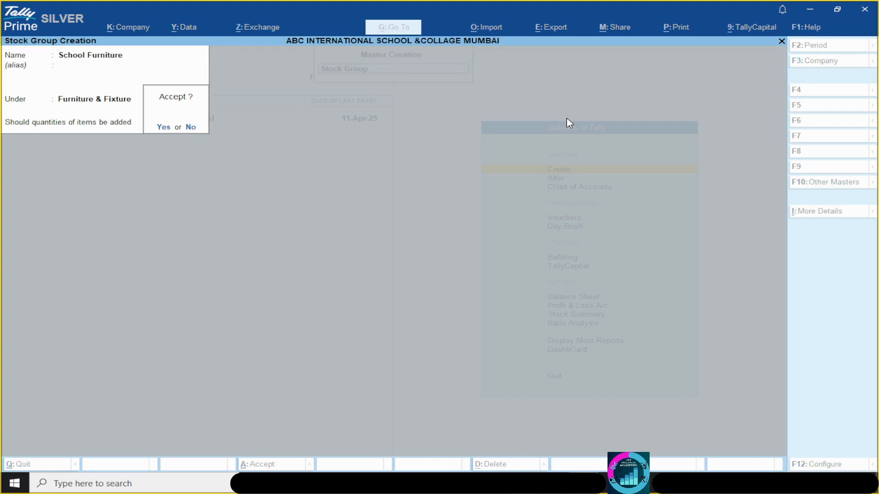
key("Return")
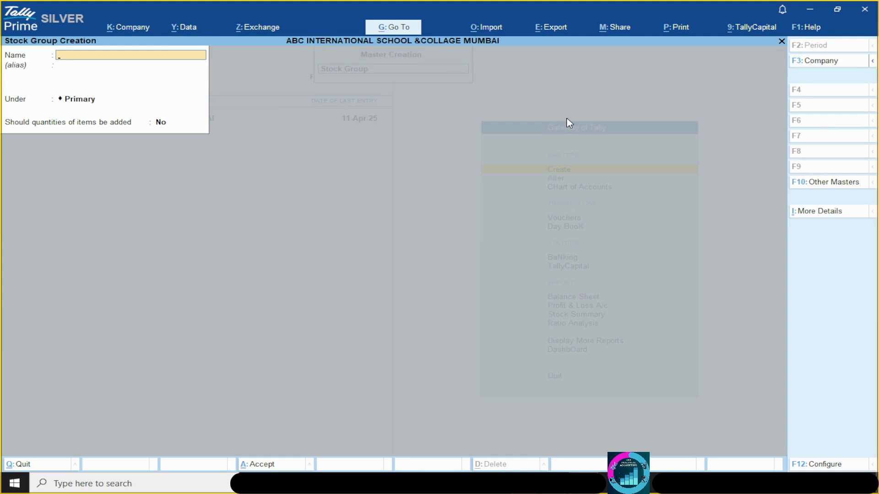
key("alt")
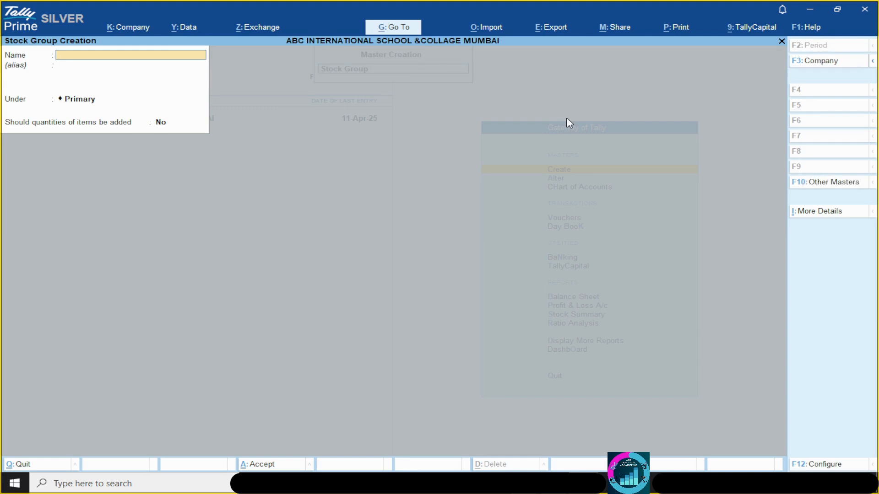
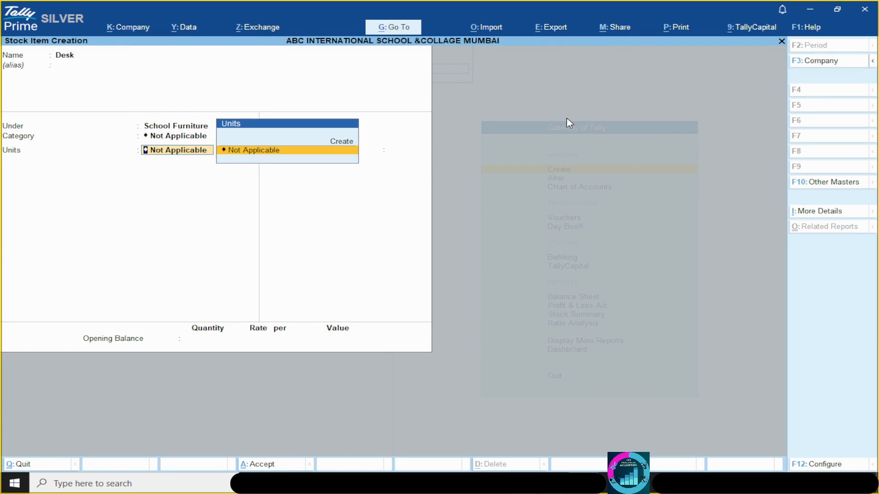
Create and save a simple unit for the Desk item with symbol No, formal name Number and 0 decimal places.
key("alt")
key("alt+c")
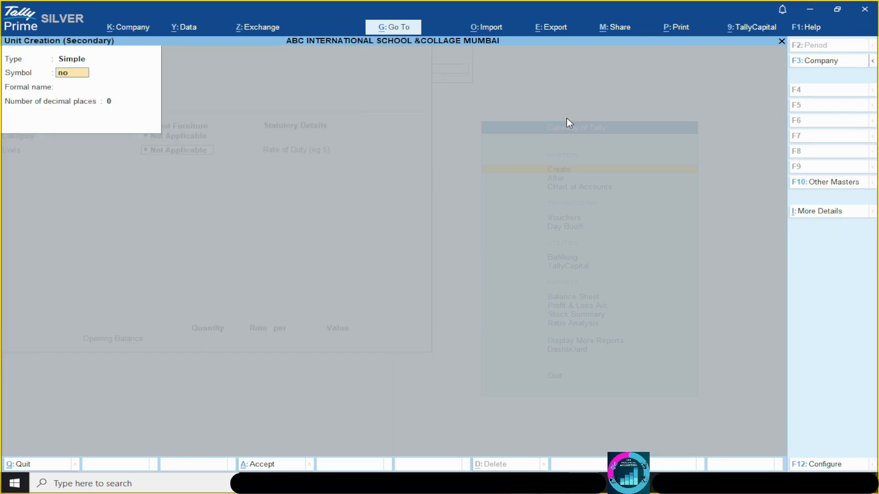
key("BackSpace")
key("BackSpace")
type("N")
key("Return")
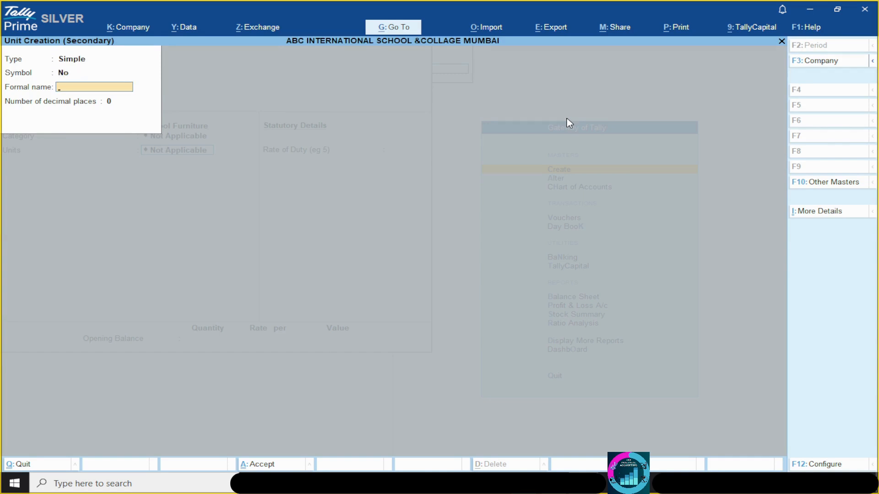
type("M")
key("BackSpace")
type("Number")
key("Return")
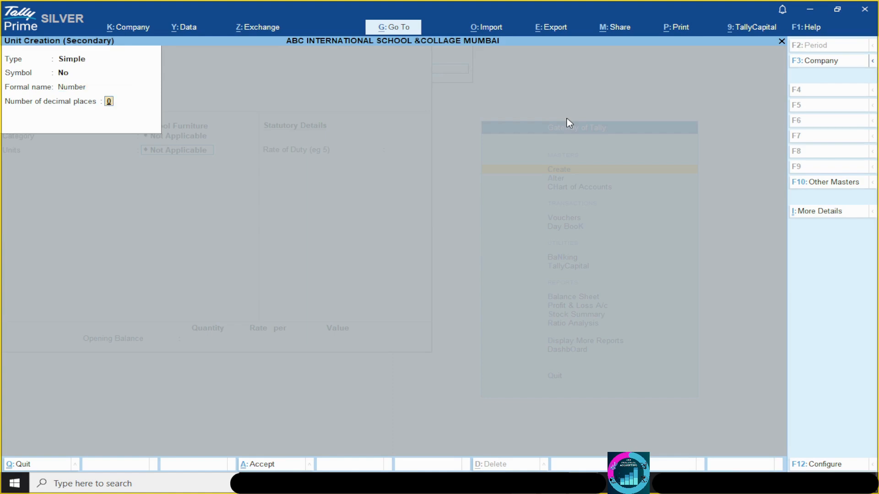
key("Return")
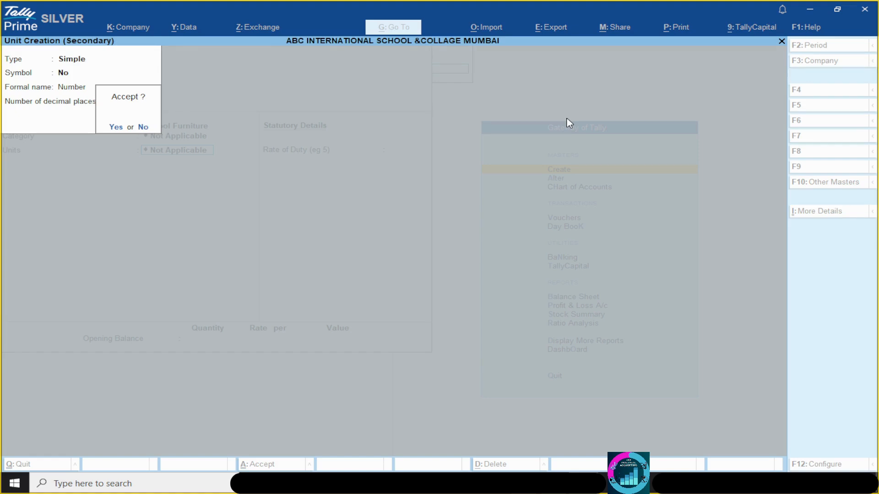
key("Return")
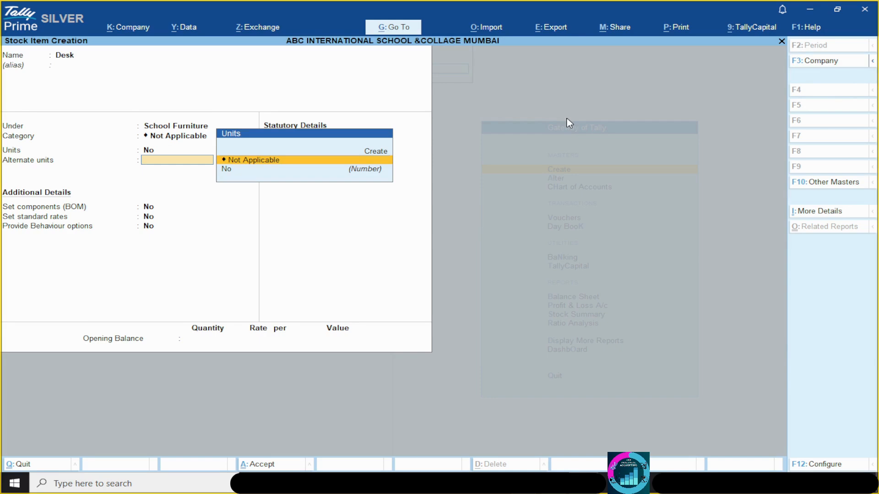
Try to set No as the Desk item's alternate unit.
key("Down")
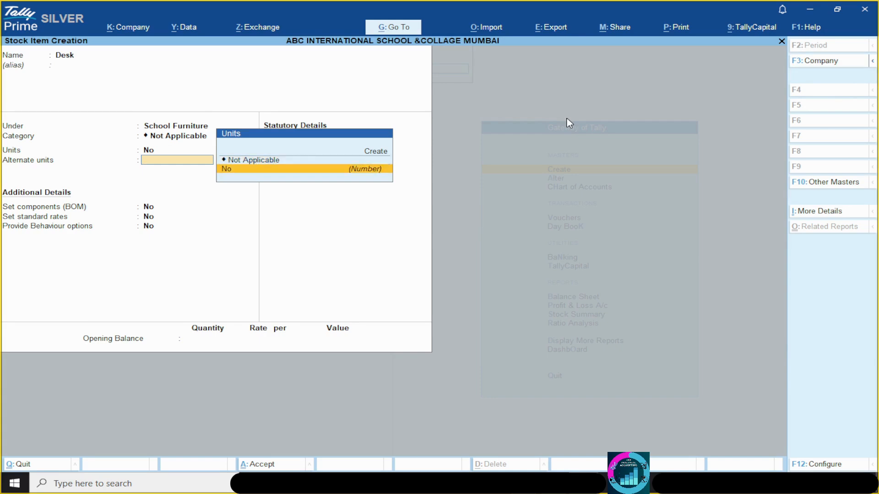
key("Return")
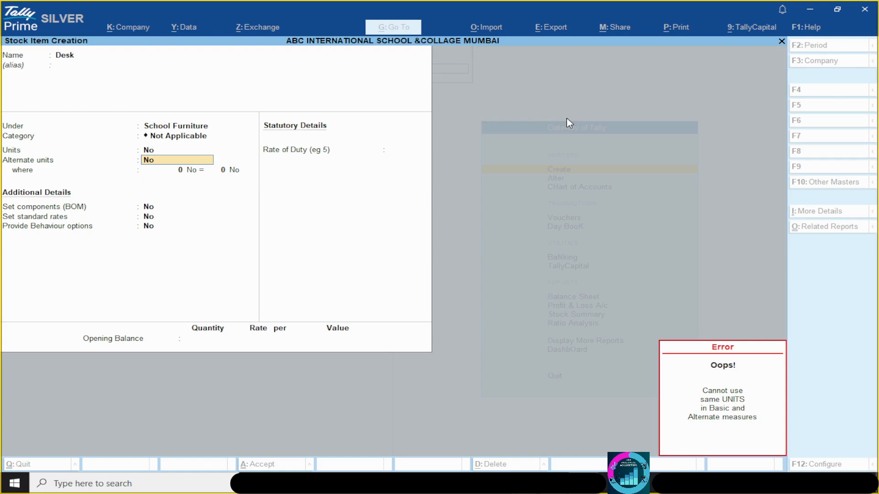
key("Return")
key("Return")
Set Desk's alternate unit to Not Applicable, keep the remaining details at their defaults with no opening balance, and save the item.
key("Up")
key("Return")
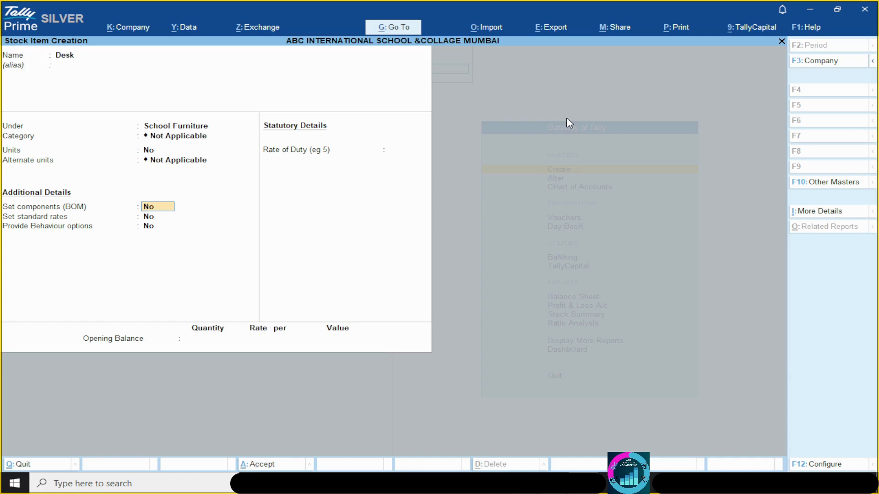
key("Return")
key("Return")
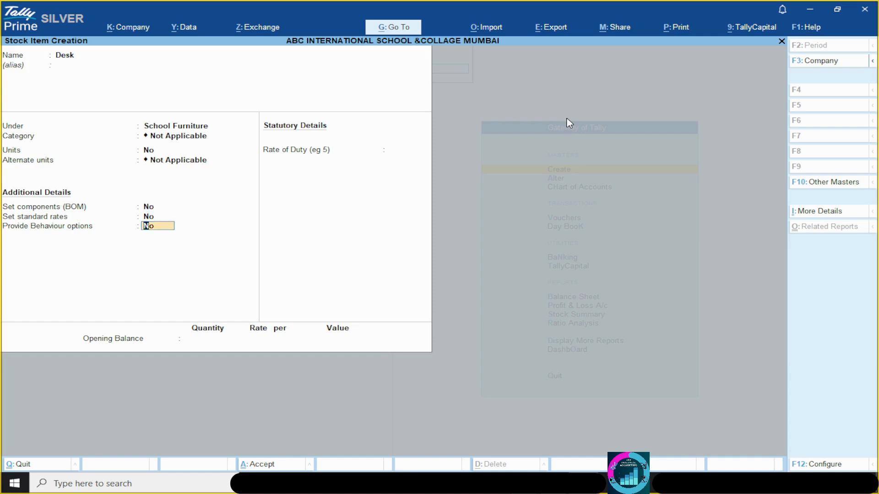
key("Return")
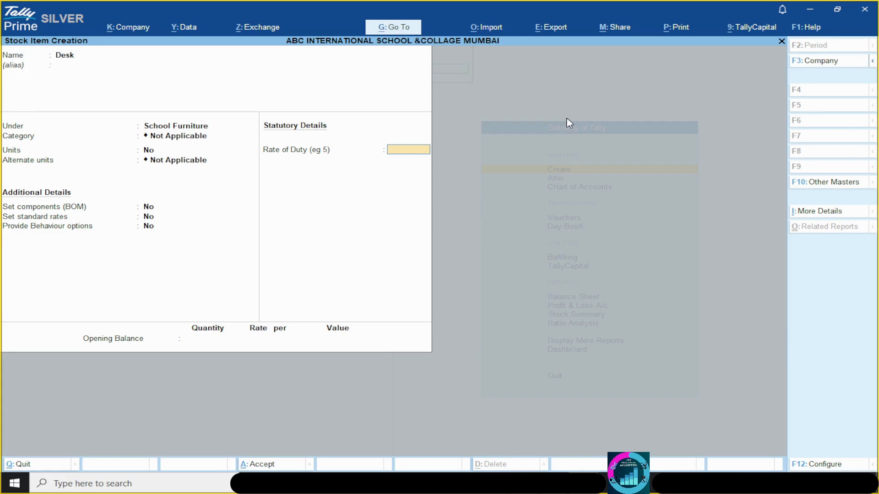
key("Return")
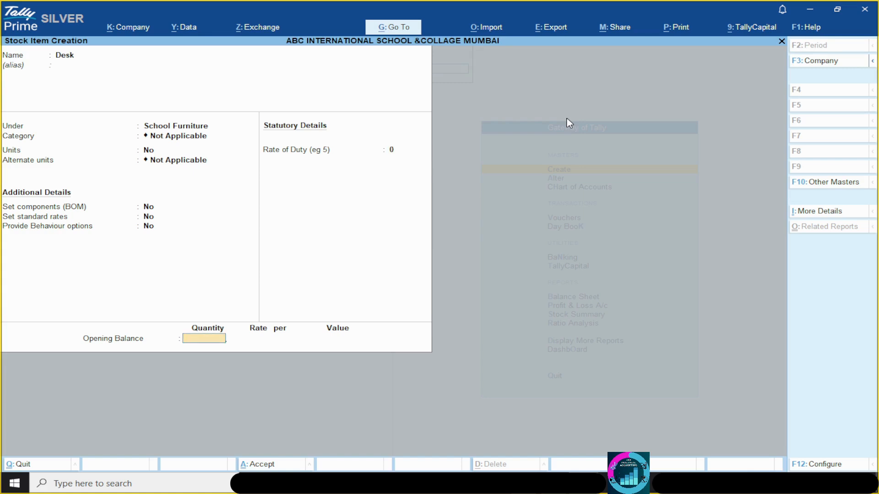
key("Return")
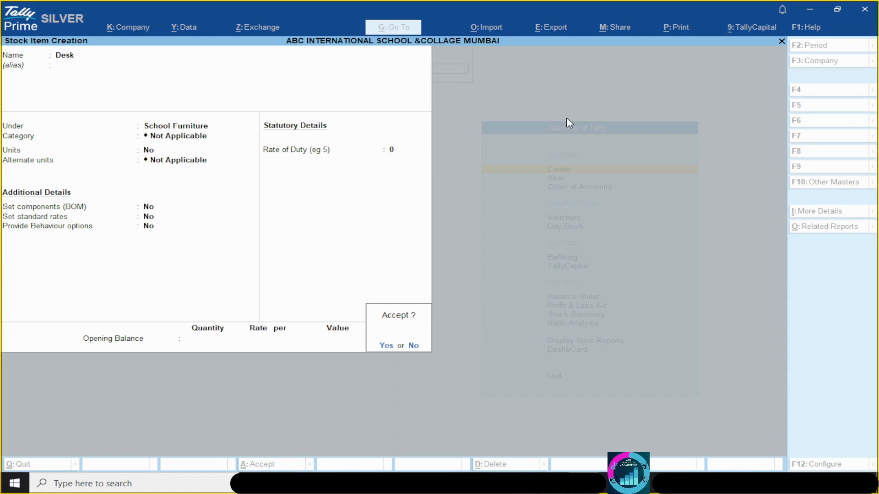
key("Return")
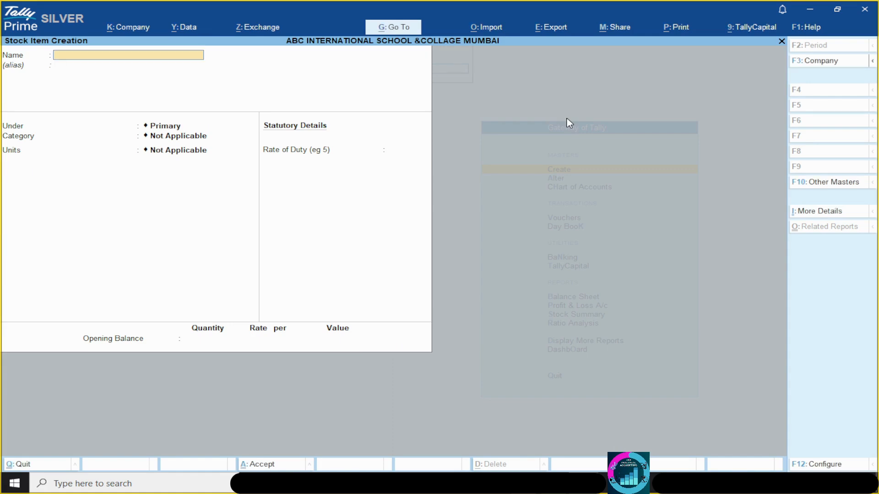
Consult the slide's item list, return to TallyPrime and enter stock item Bench under School Furniture with unit No and no alternate unit.
key("alt+Tab")
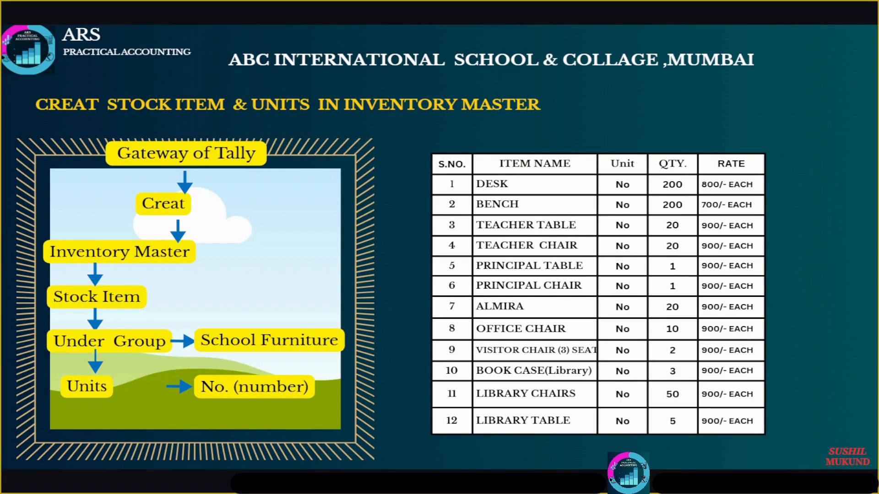
key("alt+Tab")
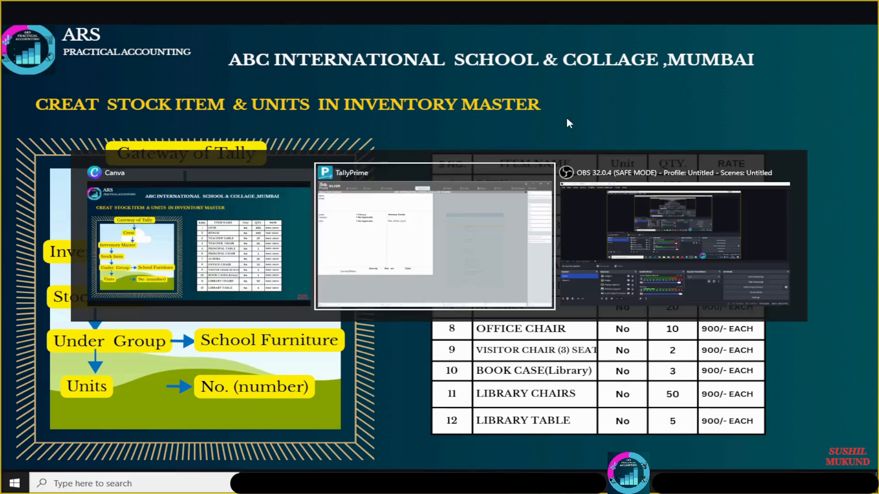
type("Bench")
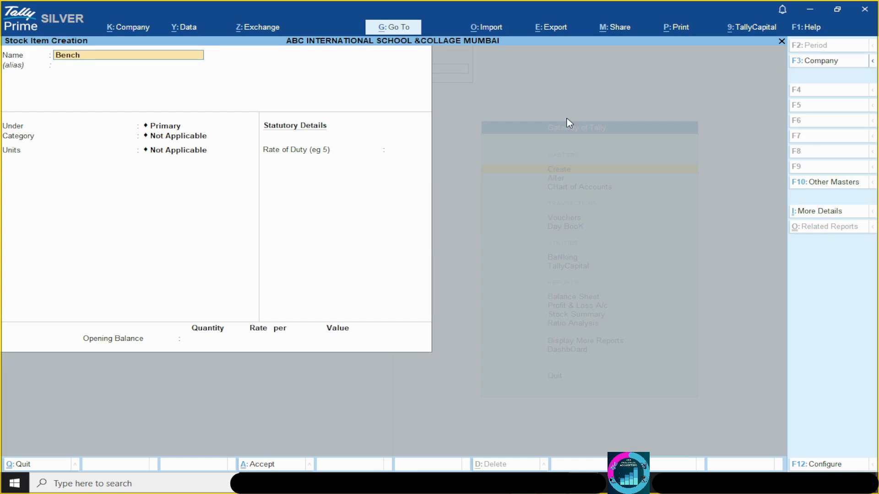
key("Return")
key("Down")
key("Down")
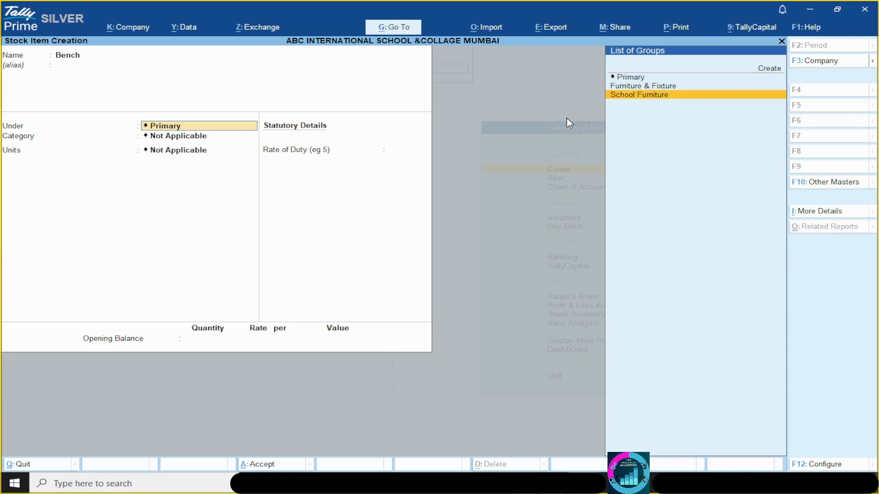
key("Return")
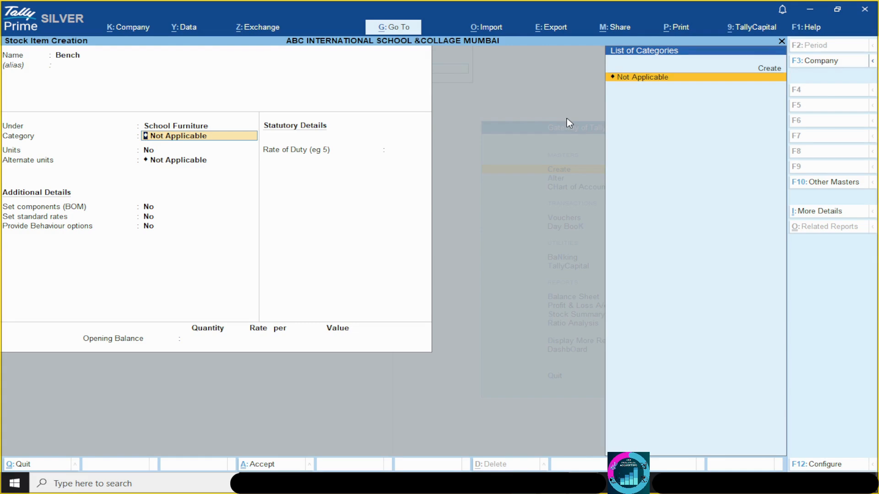
key("Return")
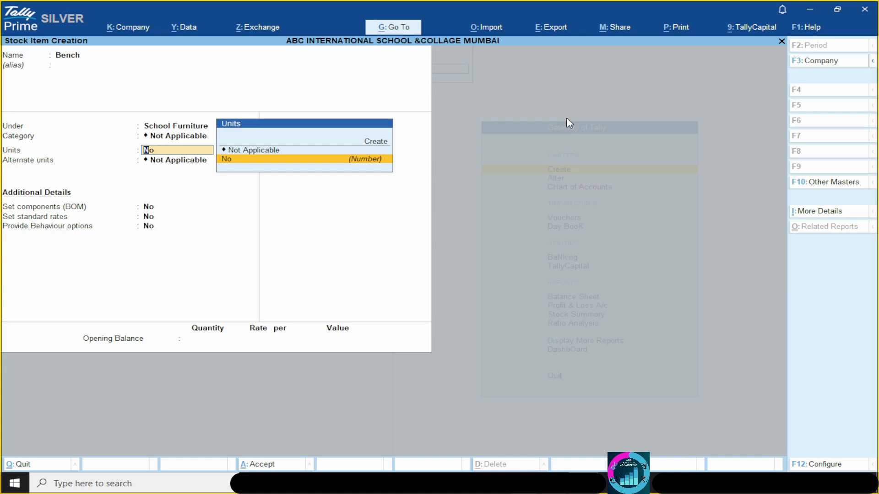
key("Return")
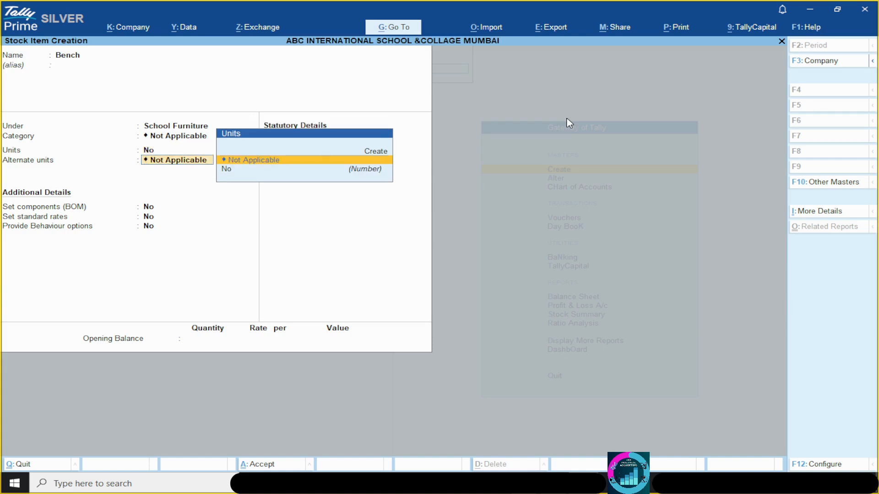
key("Return")
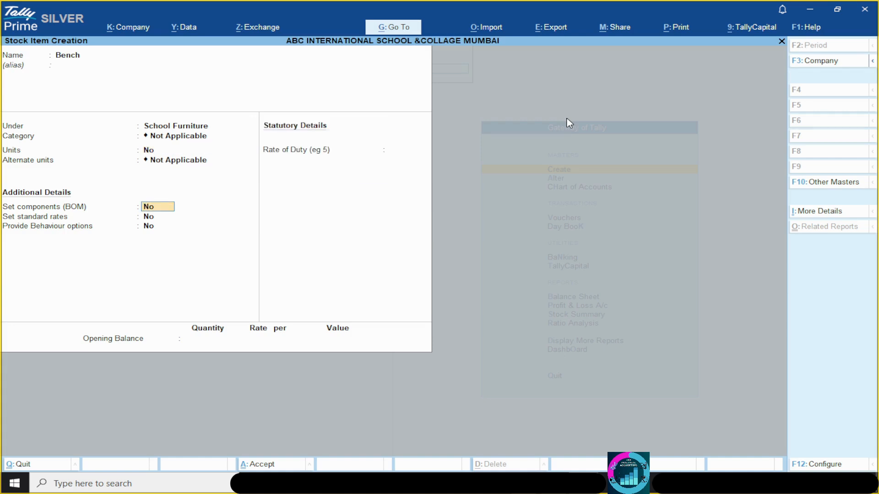
Keep Bench's additional details at No, leave the duty rate and opening balance blank, and save the item.
key("Return")
key("Return")
key("Return")
key("Return")
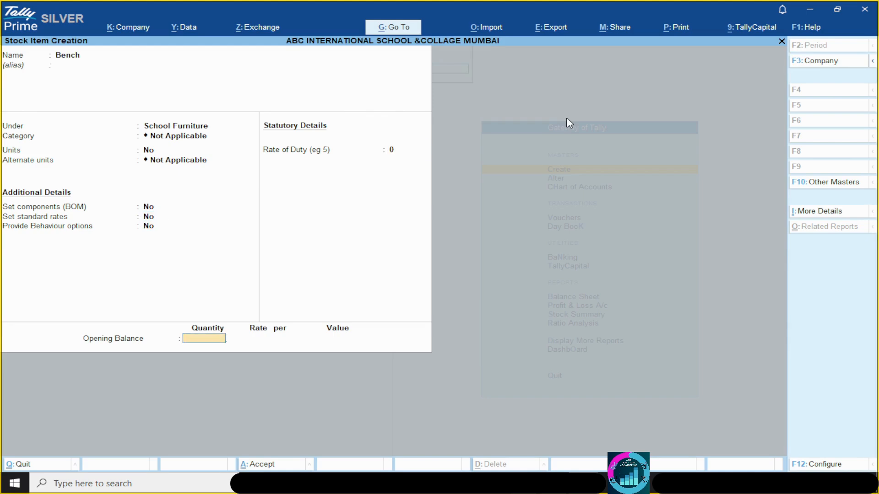
key("Return")
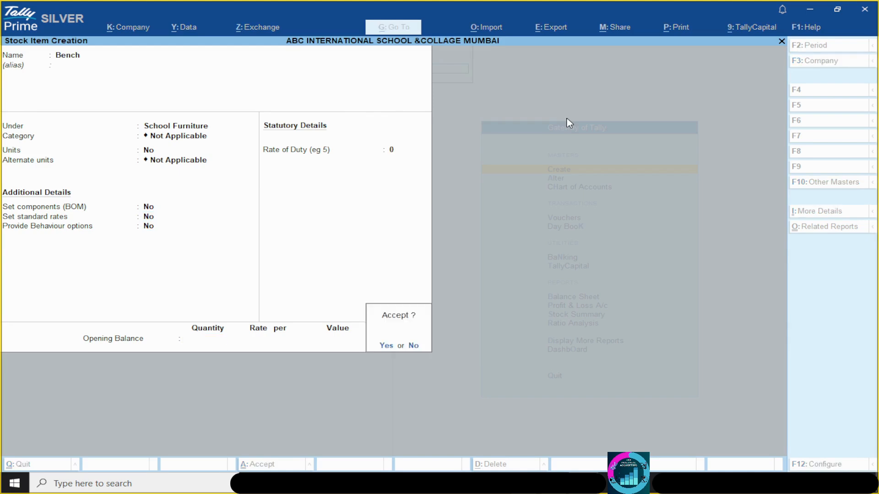
key("Return")
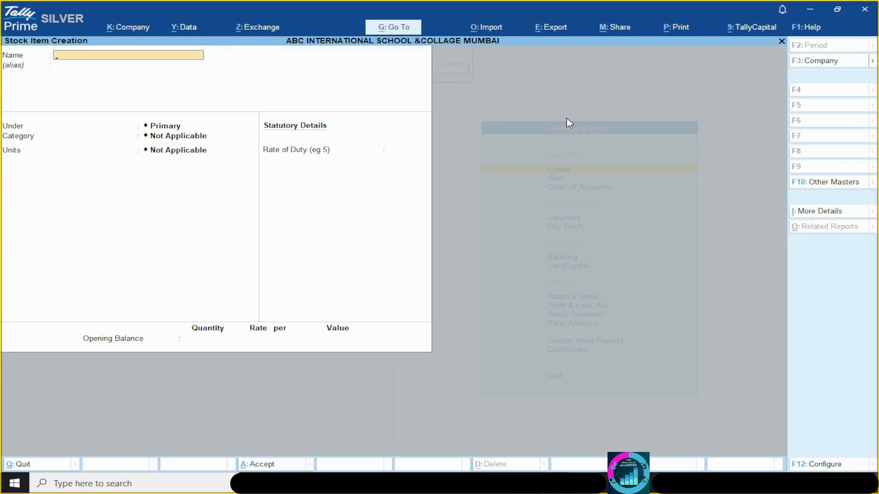
Enter stock item Teacher Table under School Furniture with category Not Applicable, unit No and no alternate unit.
type("Teacher tab")
key("Return")
key("Down")
key("Down")
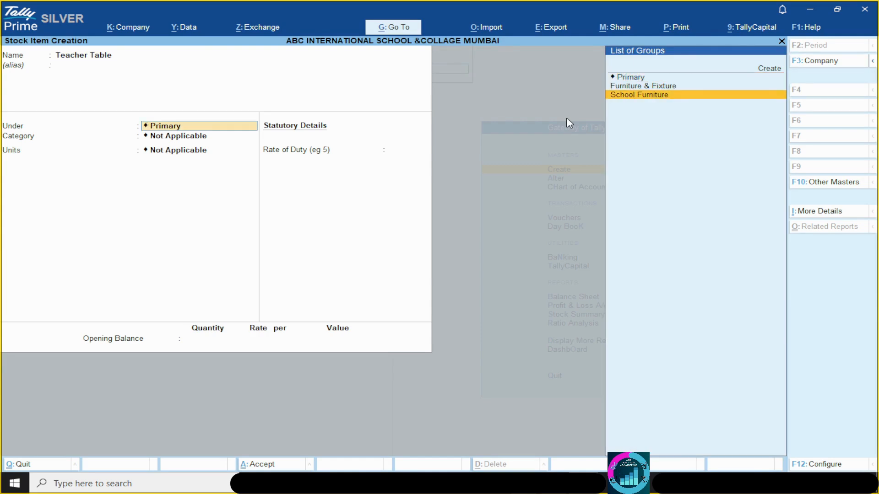
key("Return")
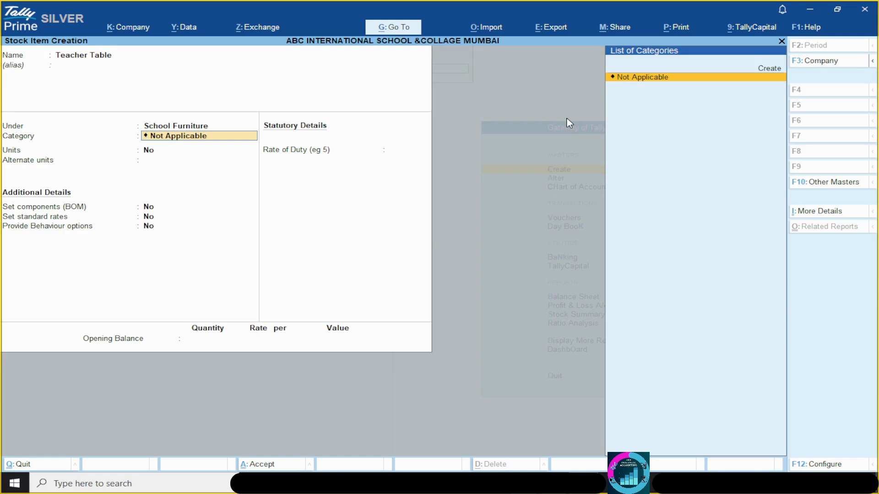
key("Return")
key("Down")
key("Return")
key("Return")
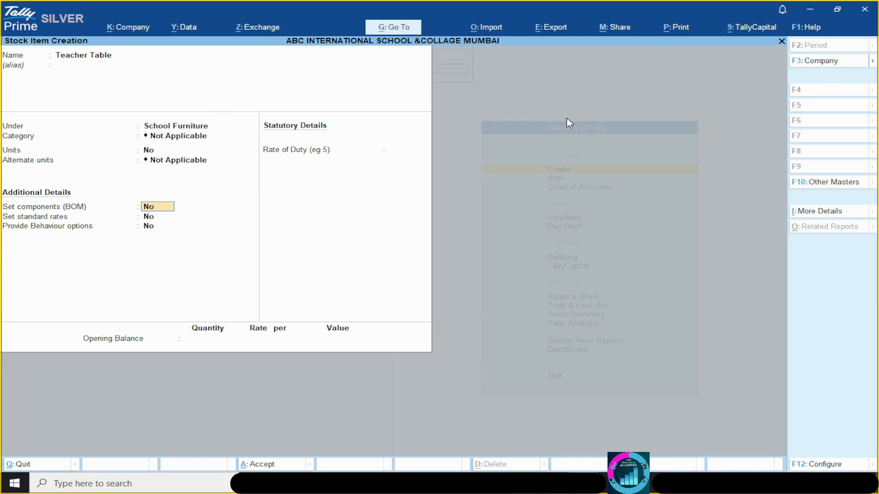
Keep Teacher Table's additional details at No, leave the duty rate and opening balance blank, and save the item.
key("Return")
key("Return")
key("Return")
key("Return")
key("Return")
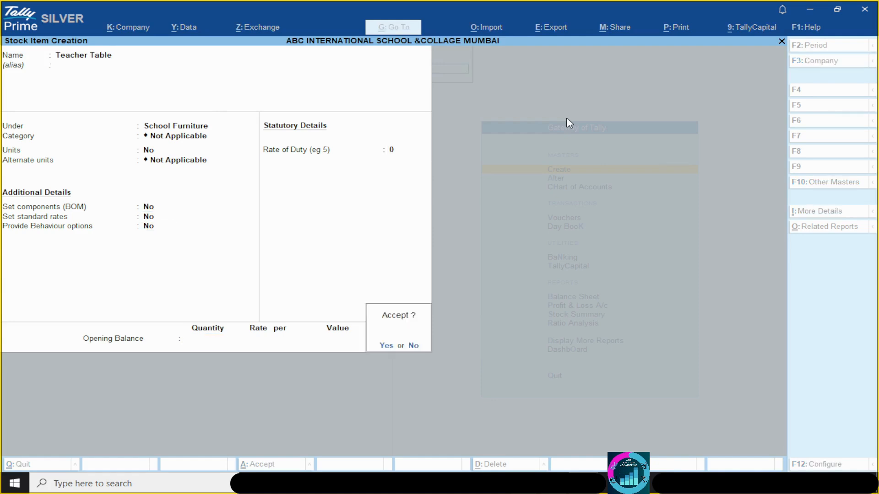
key("Return")
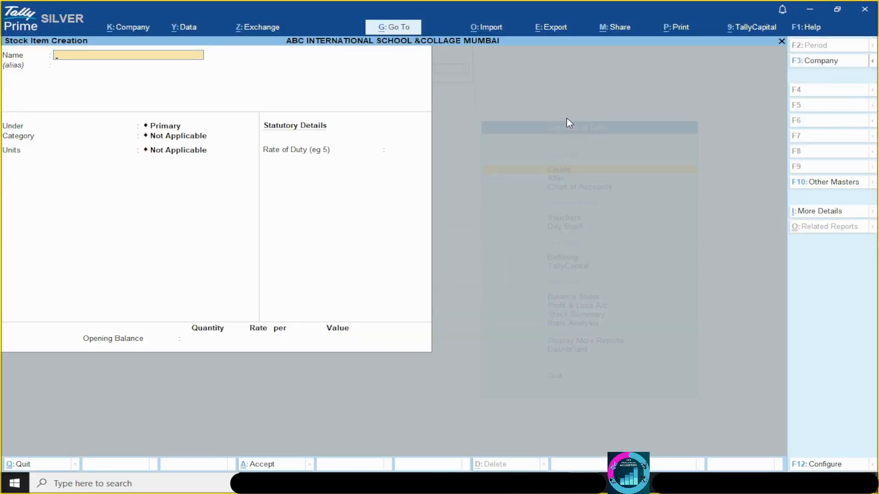
Enter stock item Teacher Chair under School Furniture with category Not Applicable, unit No and alternate unit Not Applicable.
type("Teacher cha")
key("Return")
key("Down")
key("Down")
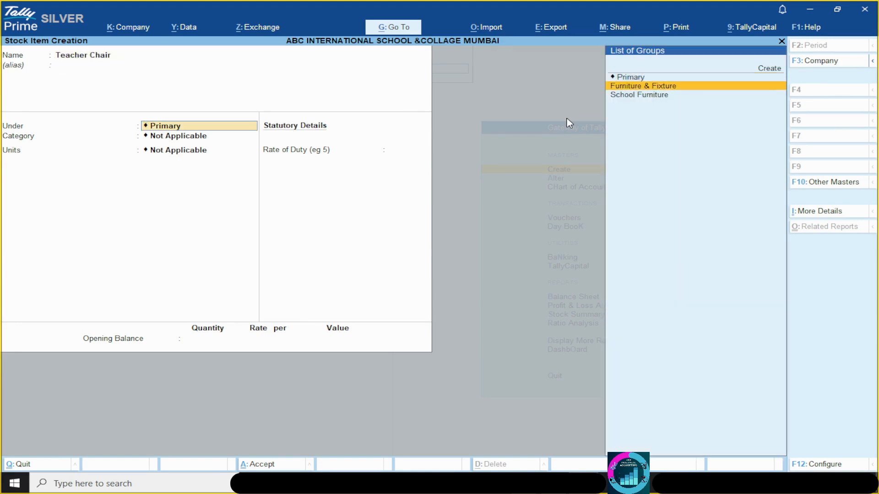
key("Return")
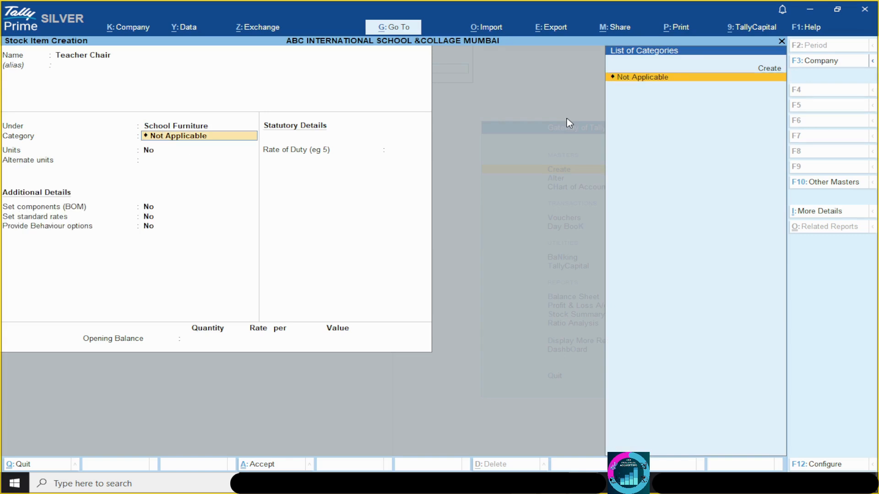
key("Return")
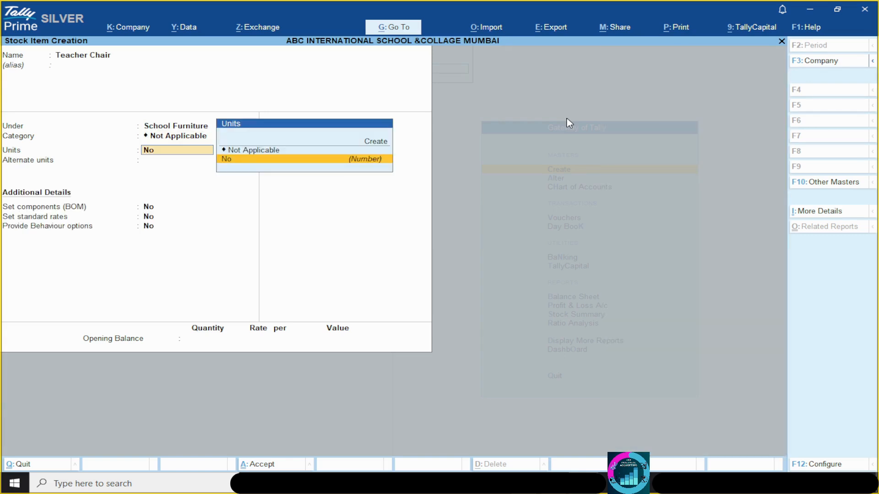
key("Return")
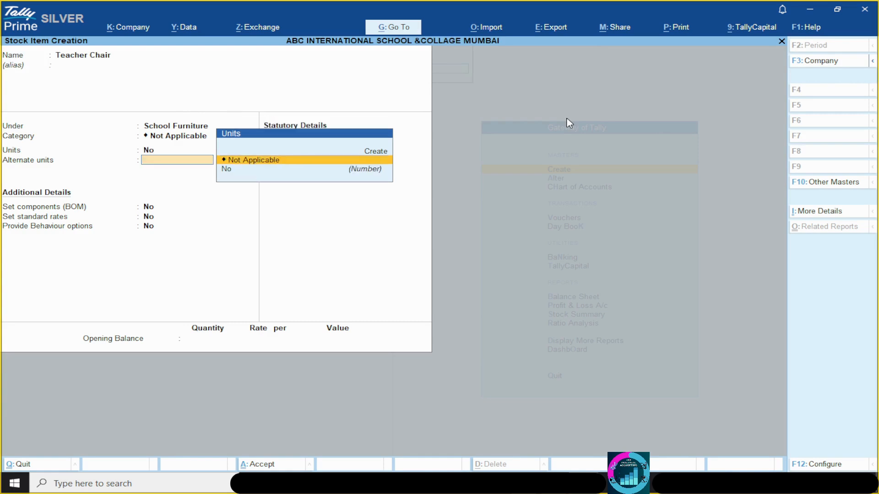
key("Return")
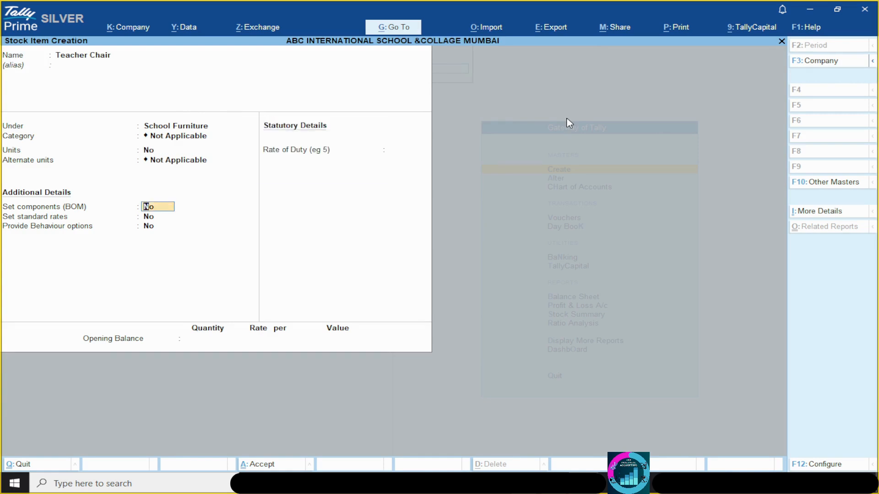
Keep Teacher Chair's additional details at No, leave the duty rate and opening balance blank, and save the item.
key("Return")
key("Return")
key("Return")
key("Return")
key("Return")
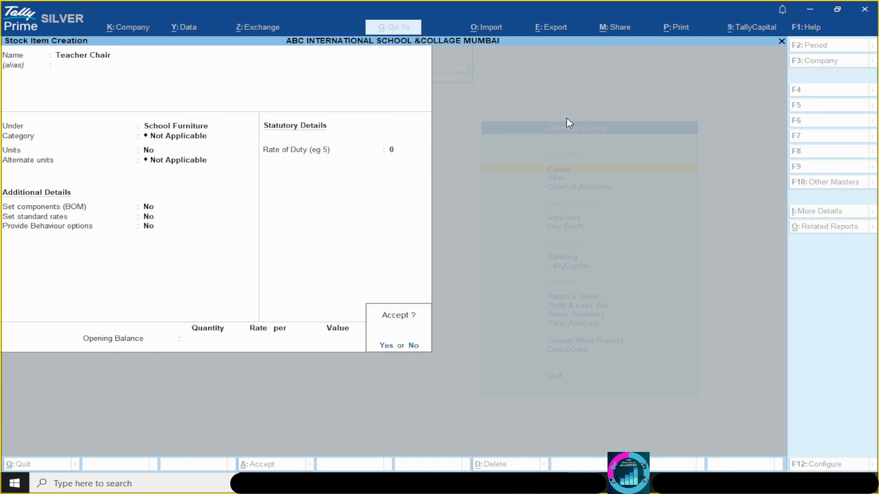
key("Return")
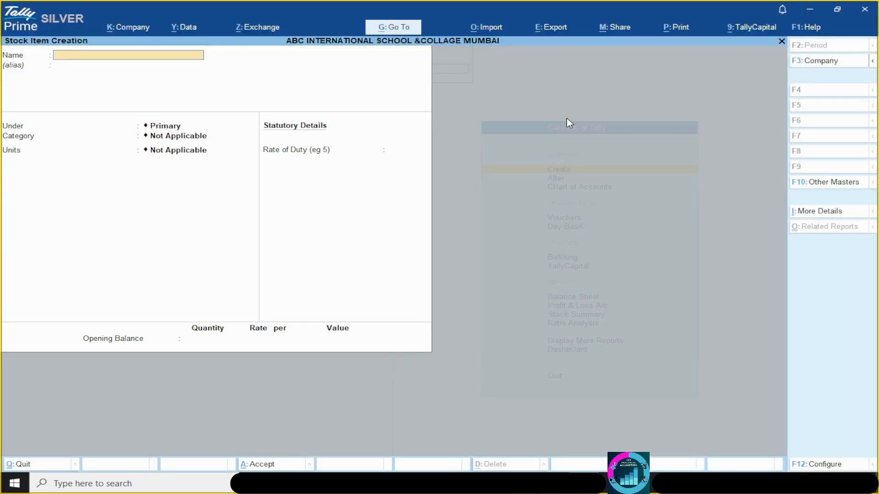
Enter stock item Principal Table under School Furniture with category Not Applicable, unit No and alternate unit Not Applicable.
type("Principal table")
key("Return")
key("Down")
key("Down")
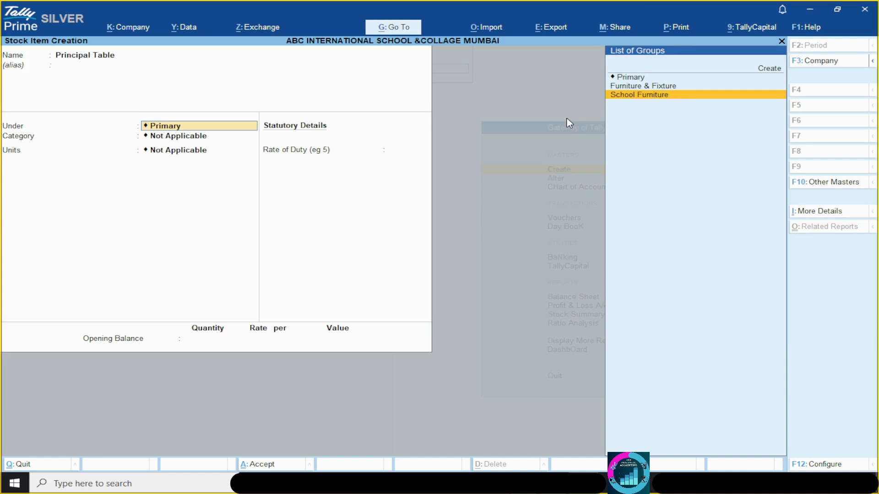
key("Return")
key("Return")
key("Down")
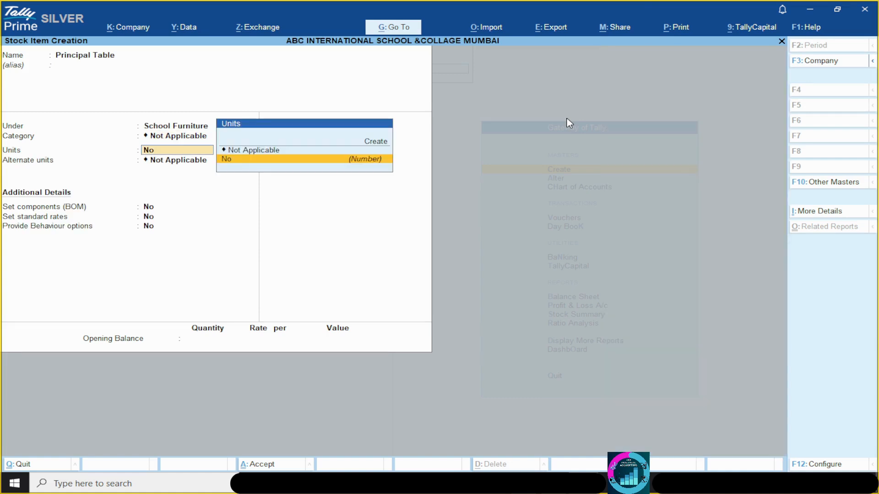
key("Return")
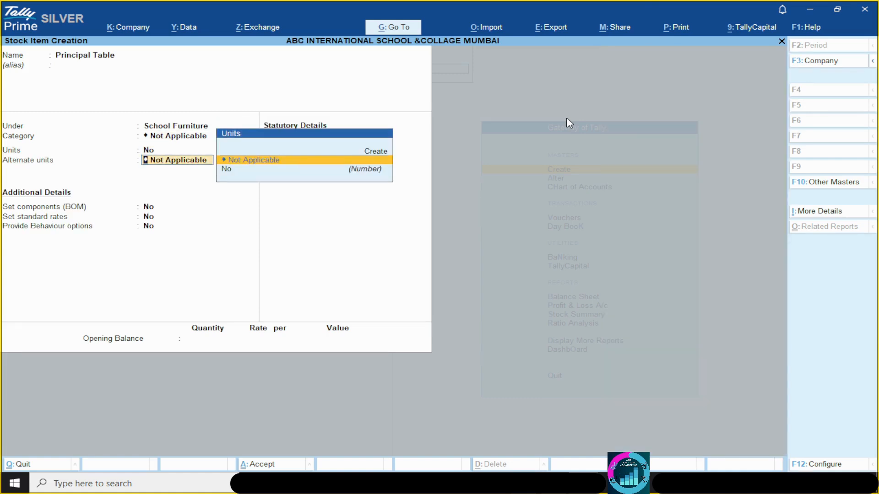
key("Return")
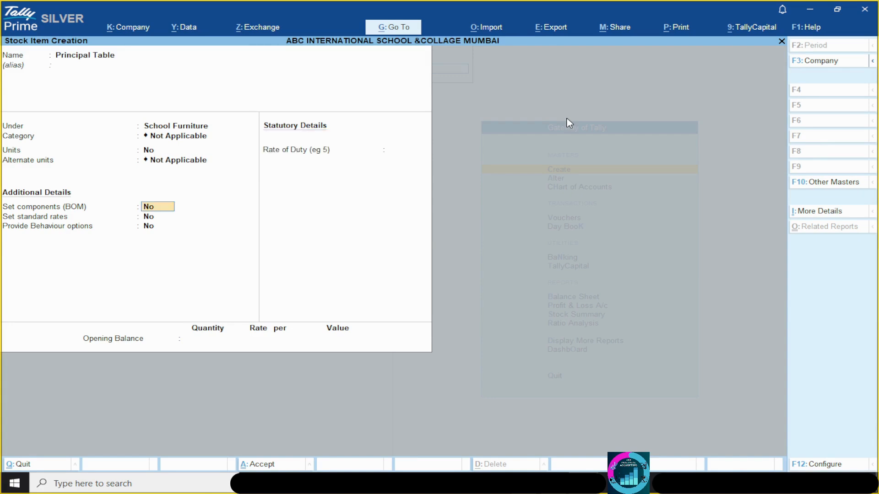
Keep Principal Table's additional details at No, leave the duty rate and opening balance blank, and save the item.
key("Return")
key("Return")
key("Return")
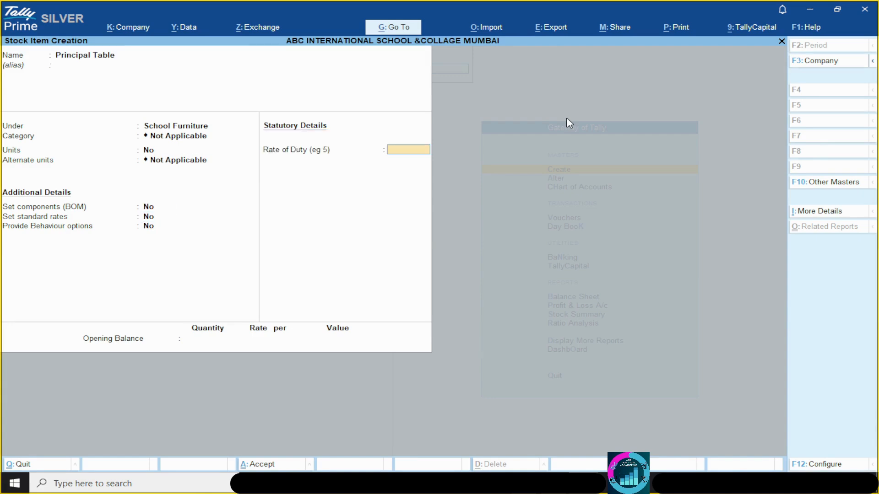
key("Return")
key("Return")
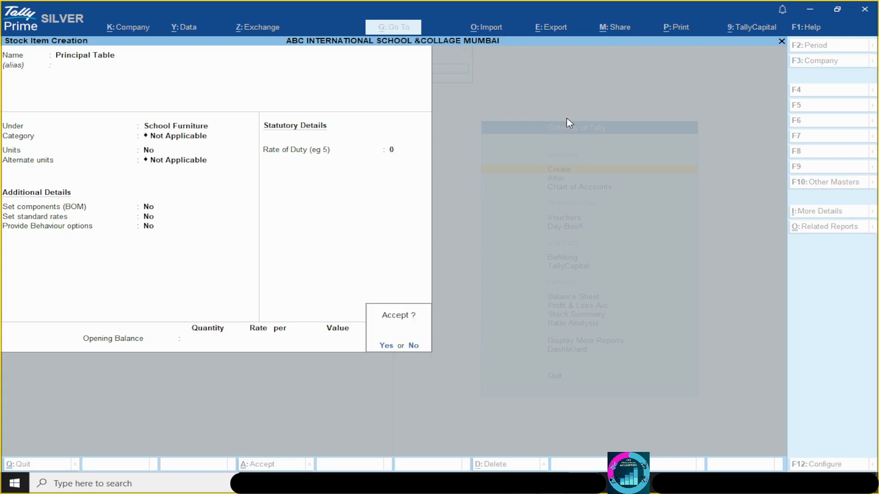
key("Return")
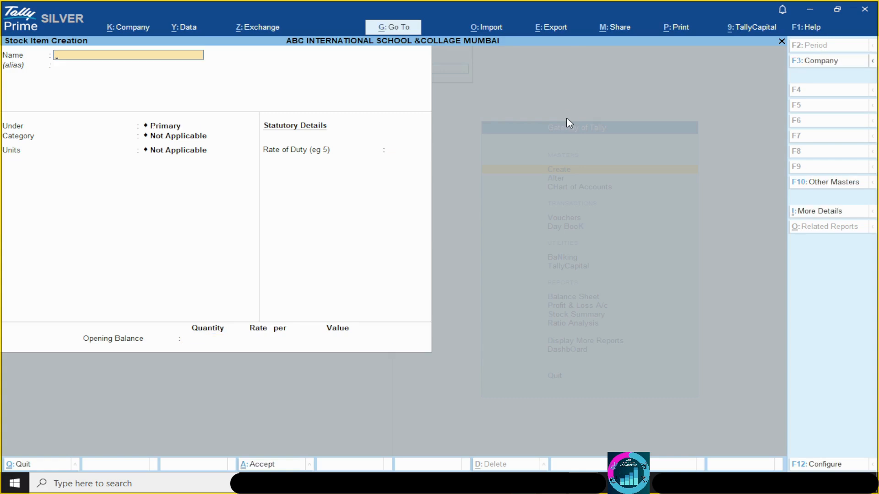
Consult the slide's item list, return to TallyPrime and enter stock item Principal Chair under School Furniture with unit No and no alternate unit.
key("alt+Tab")
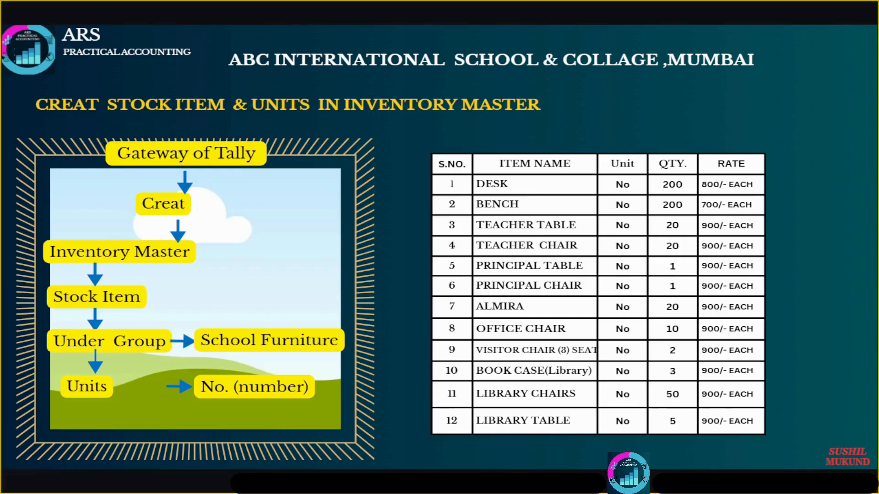
key("alt+Tab")
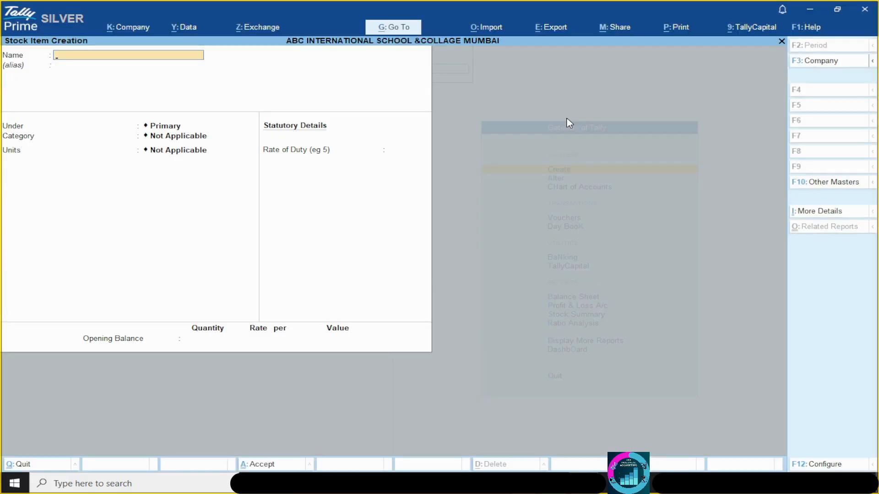
type("Principal chair")
key("Return")
key("Down")
key("Down")
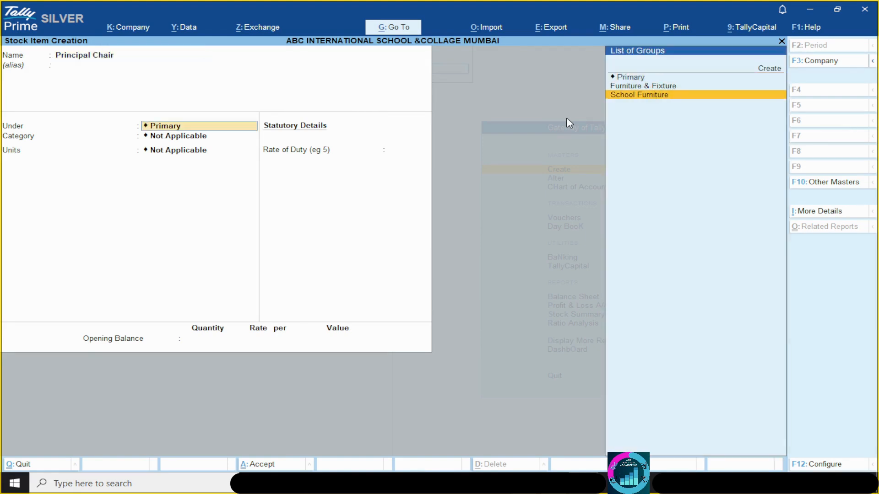
key("Return")
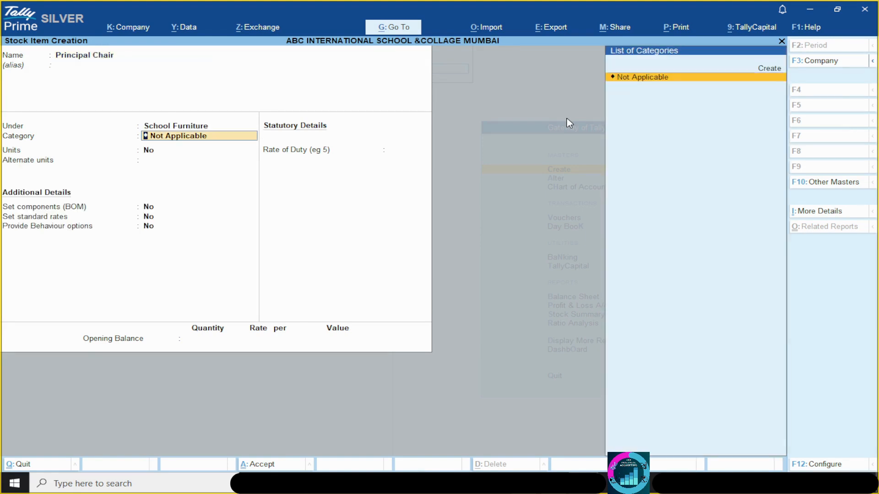
key("Return")
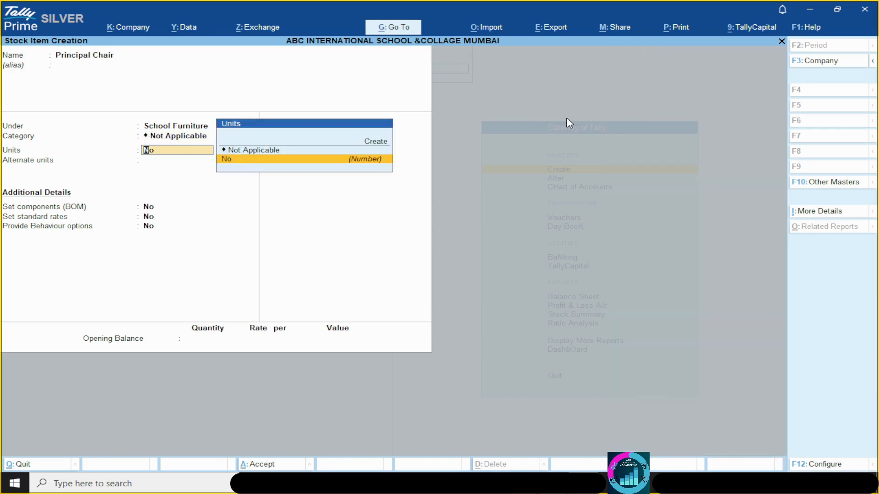
key("Return")
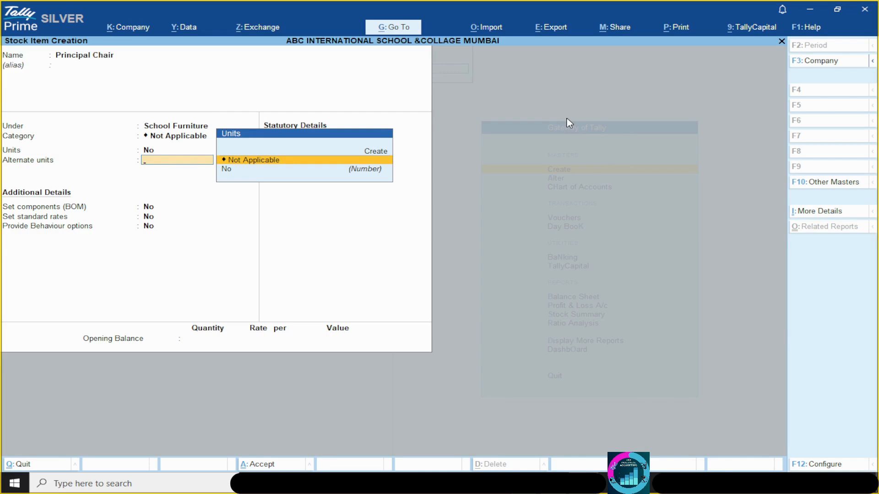
key("Return")
Keep Principal Chair's additional details at No, leave the duty rate and opening balance blank, and save the item.
key("Return")
key("Return")
key("Return")
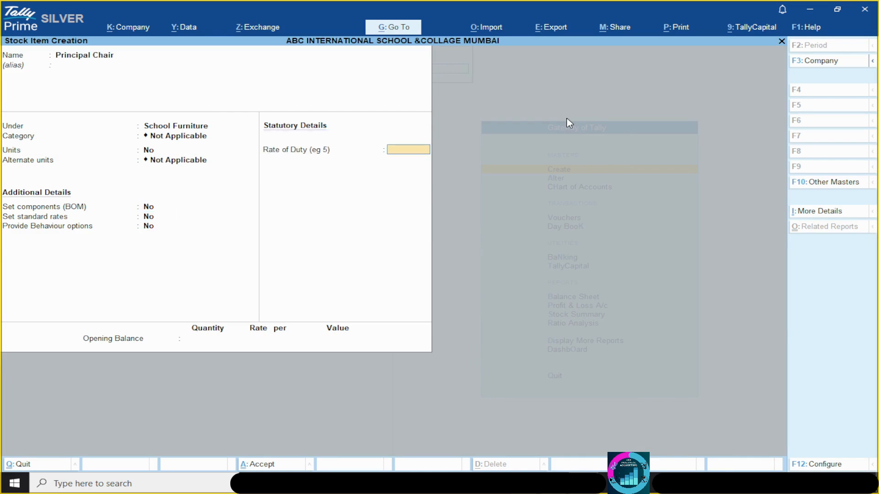
key("Return")
key("Return")
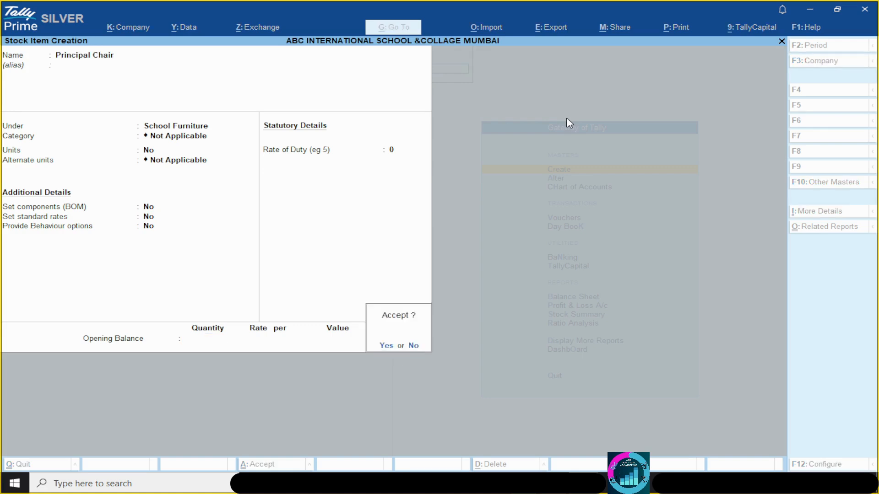
key("y")
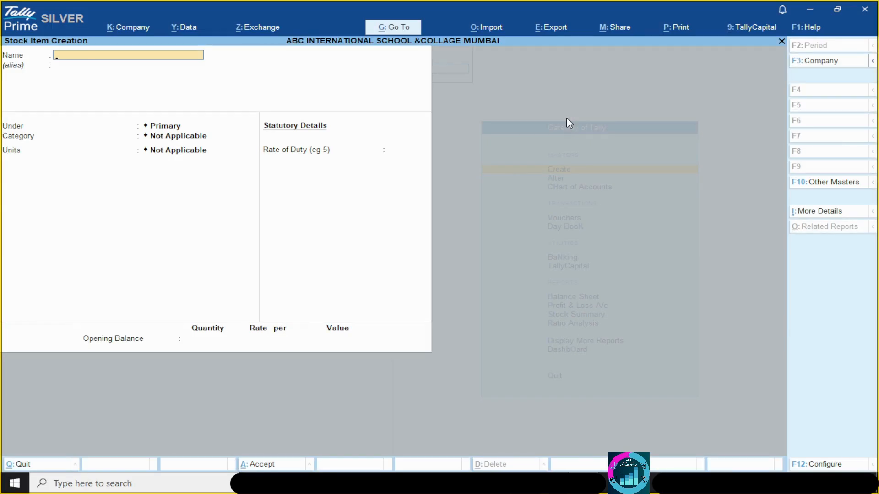
Enter stock item Almira under School Furniture with category Not Applicable, unit No and alternate unit Not Applicable.
type("Almira")
key("Return")
key("Return")
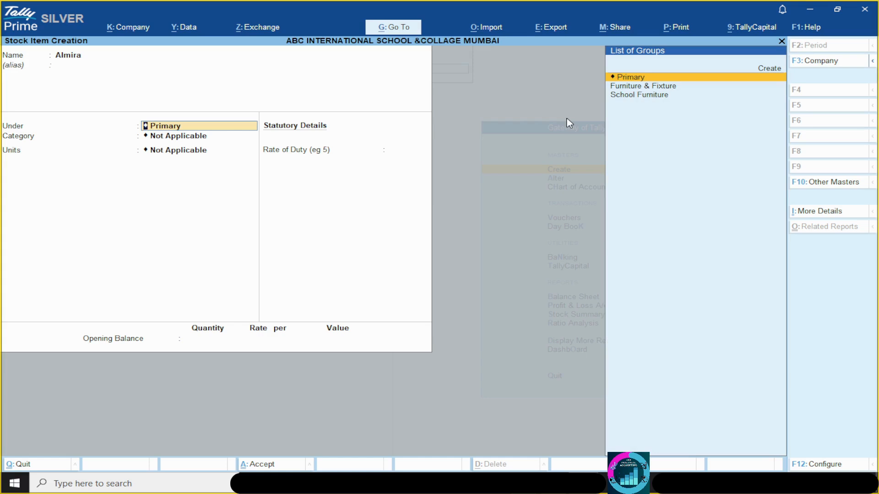
key("Down")
key("Down")
key("Return")
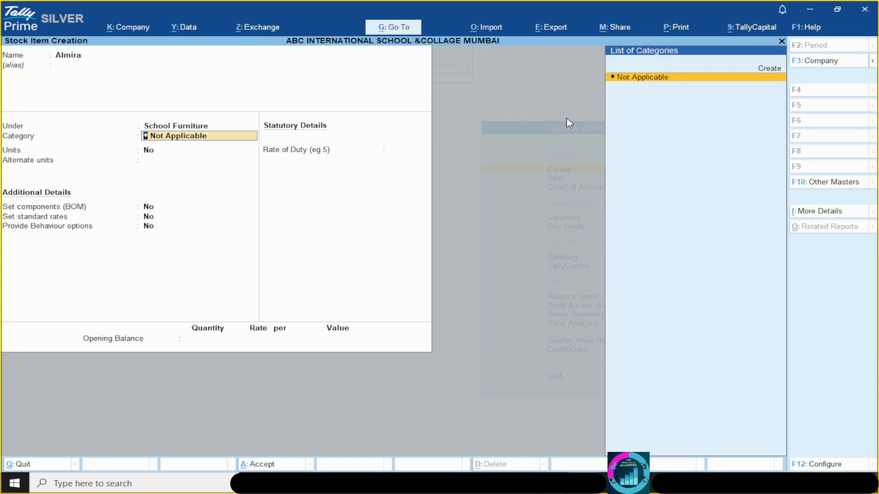
key("Return")
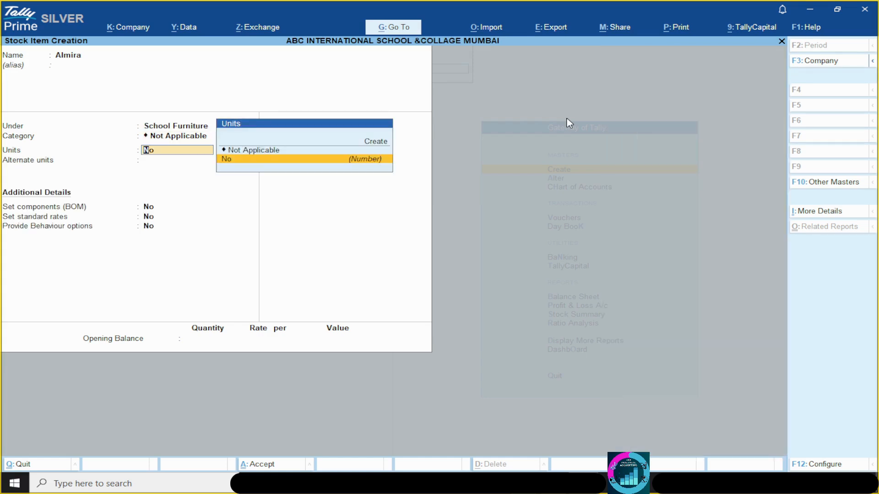
key("Return")
key("Return")
Keep Almira's additional details at No, leave the duty rate and opening balance blank, and save the item.
key("Return")
key("Return")
key("Return")
key("Return")
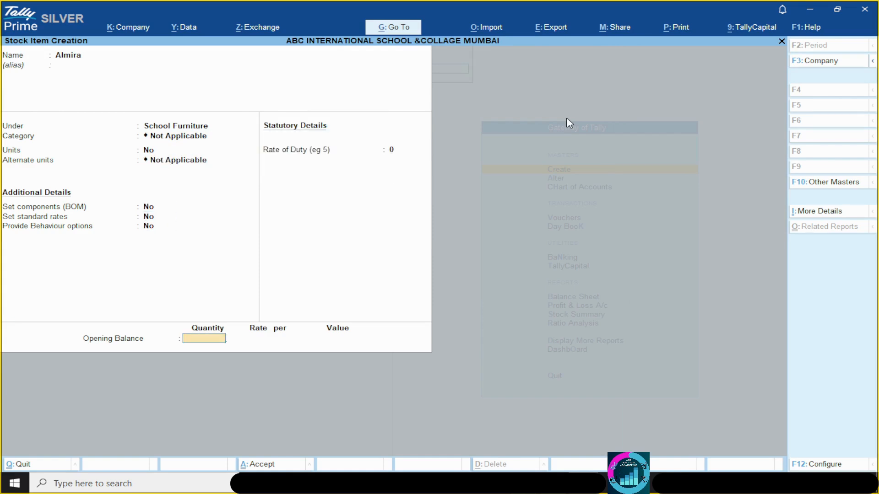
key("Return")
key("Return")
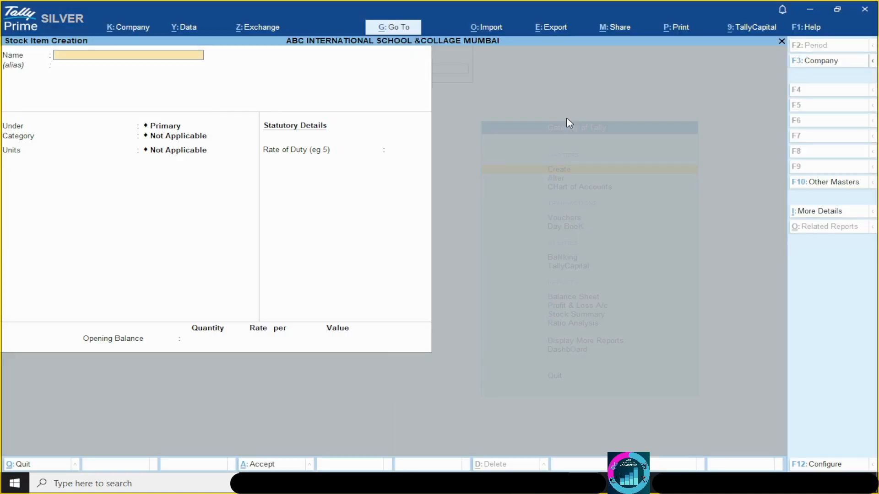
Enter stock item Office Chair under School Furniture with category Not Applicable, unit No and alternate unit Not Applicable.
type("Office chair")
key("Return")
key("Down")
key("Down")
key("Return")
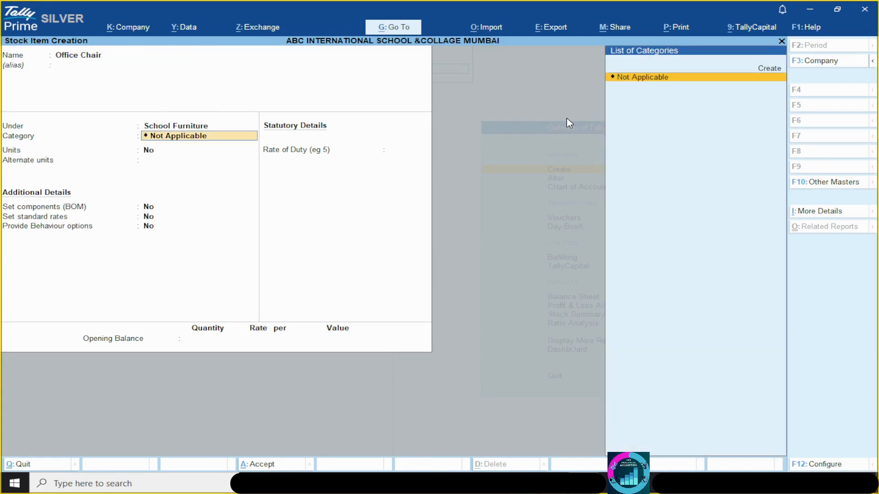
key("Return")
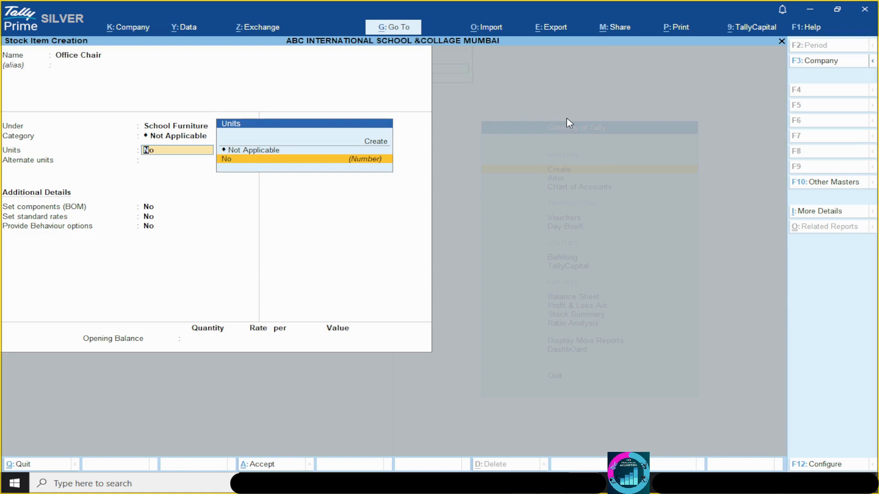
key("Return")
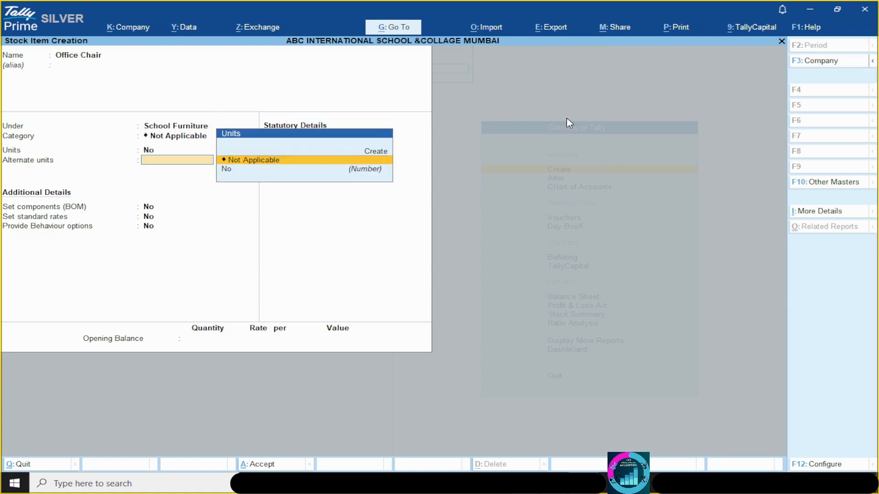
key("Return")
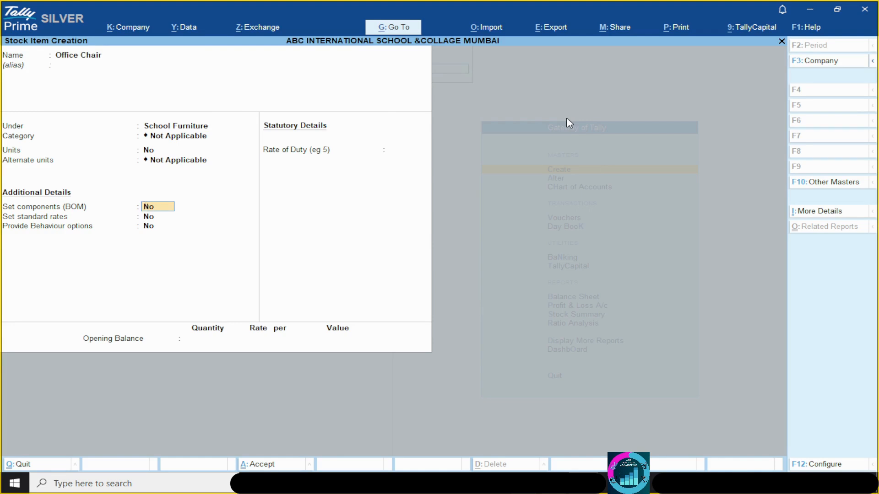
Keep Office Chair's additional details at No, leave the duty rate and opening balance blank, and save the item.
key("Return")
key("Return")
key("Return")
key("Return")
key("Return")
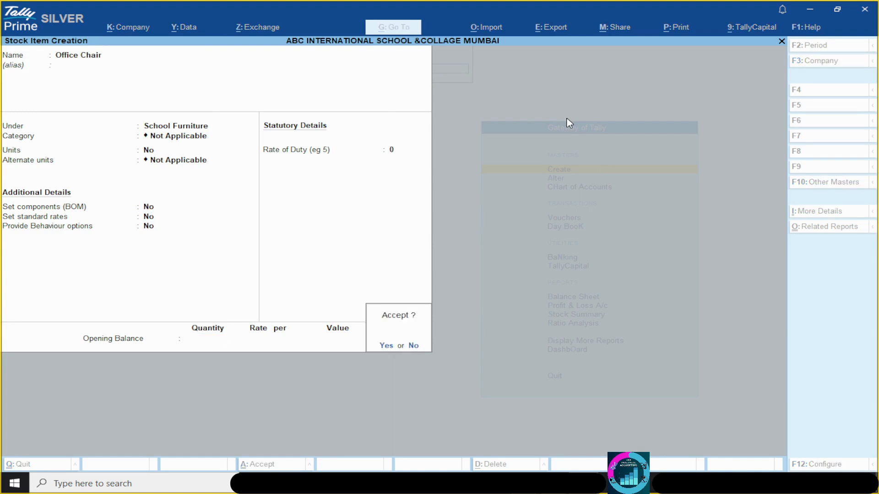
key("Return")
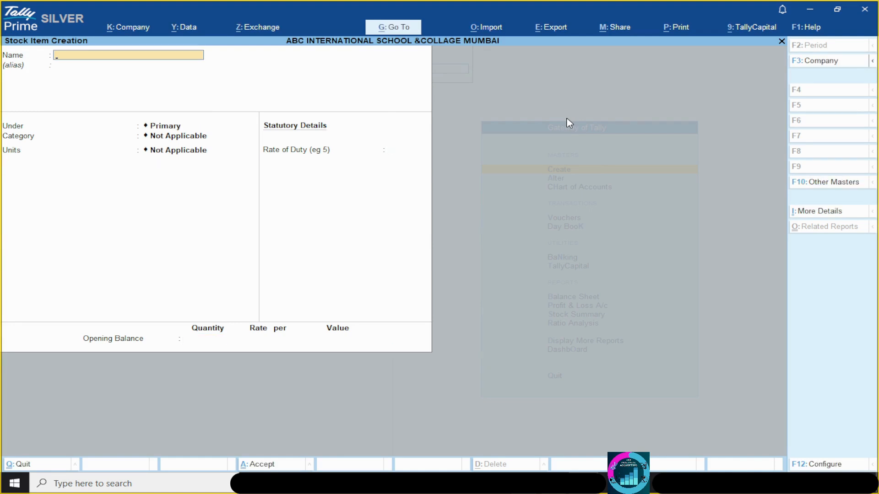
Check the furniture item list and name the new stock item Visitor Chair (3 Seat), leaving its alias blank.
key("alt+Tab")
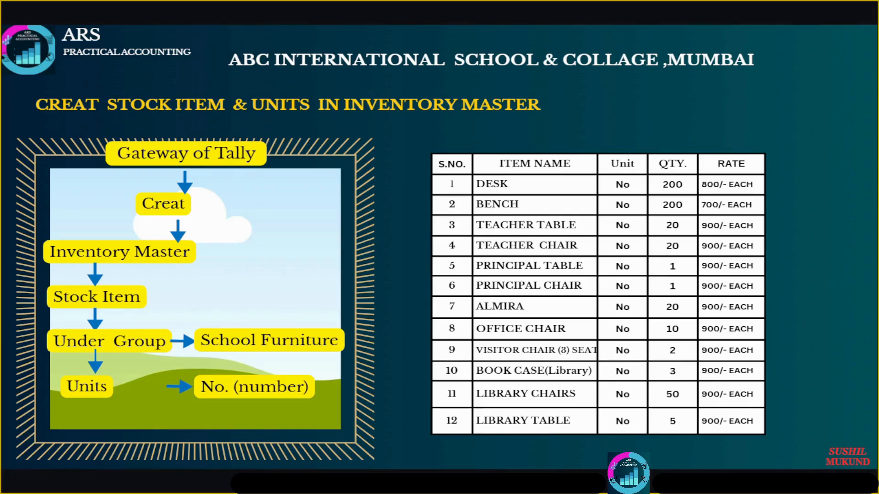
key("alt+Tab")
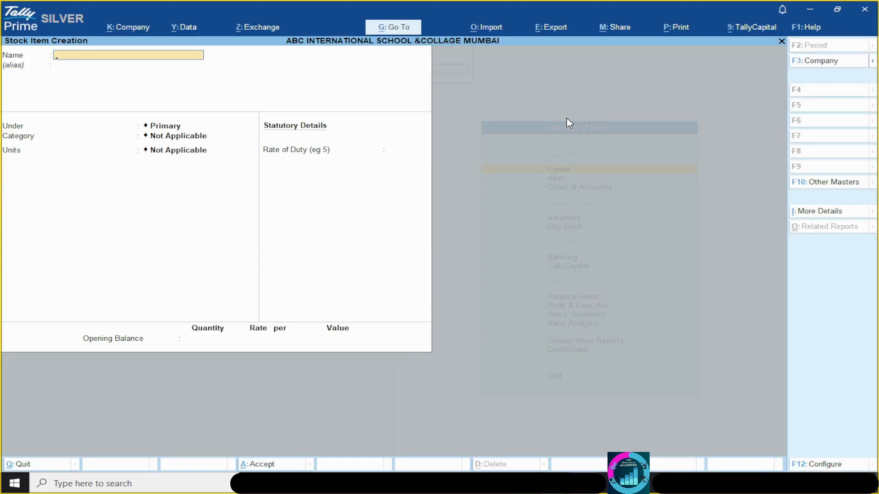
type("Visitor chair")
type("3 Seat")
key("alt+Tab")
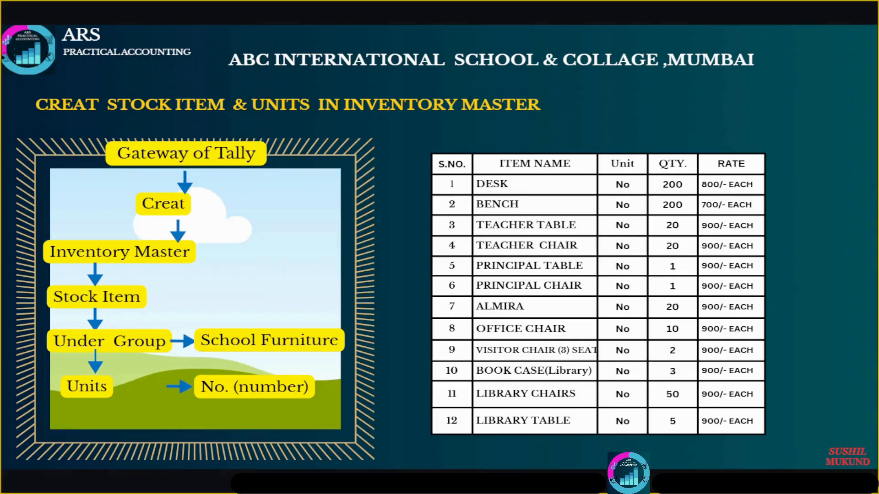
key("alt+Tab")
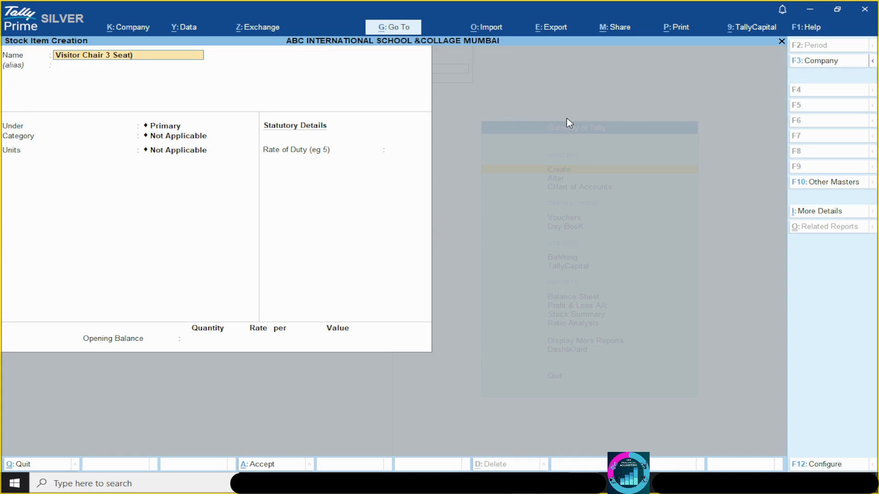
type("(")
key("Return")
key("Return")
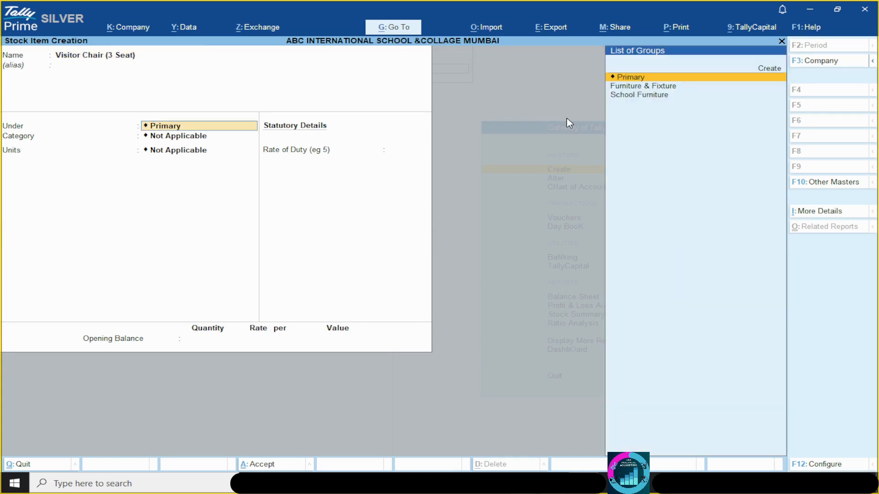
Place Visitor Chair (3 Seat) under School Furniture with category Not Applicable, unit No and alternate unit Not Applicable.
key("Down")
key("Down")
key("Return")
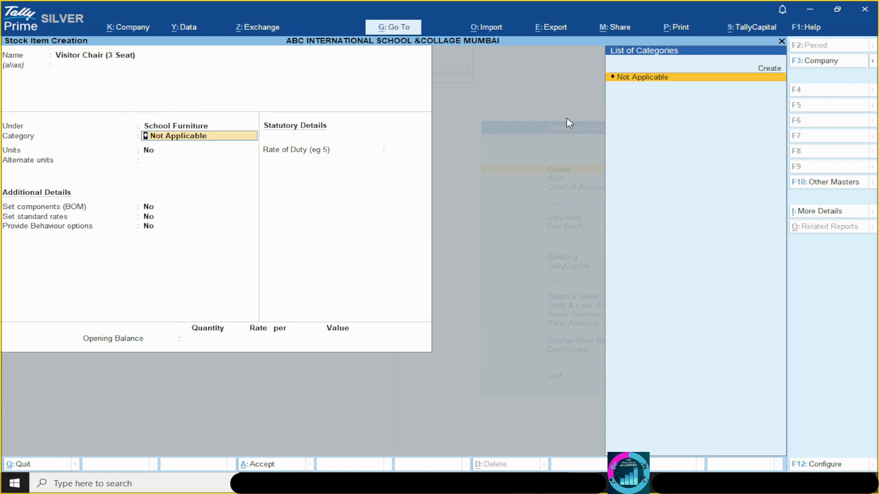
key("Return")
key("Return")
key("Return")
key("Return")
key("Return")
key("Return")
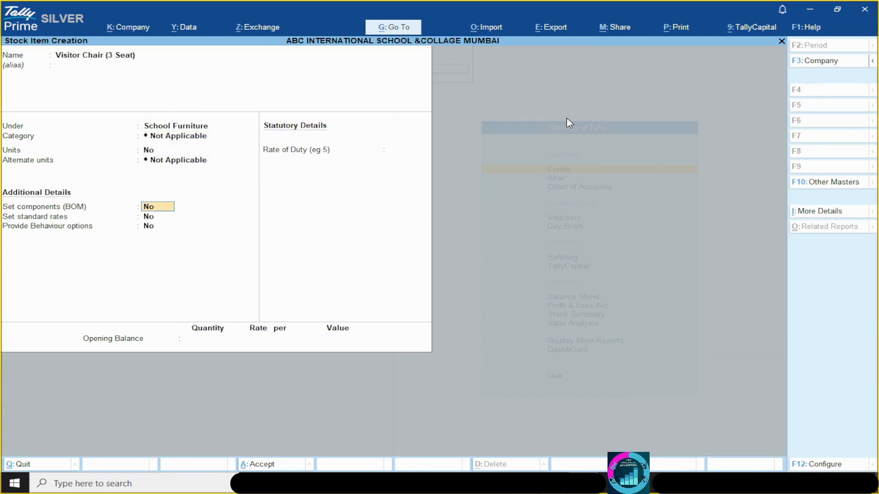
Keep Visitor Chair (3 Seat)'s additional details at No, leave the duty rate and opening balance blank, and save the item.
key("Return")
key("Return")
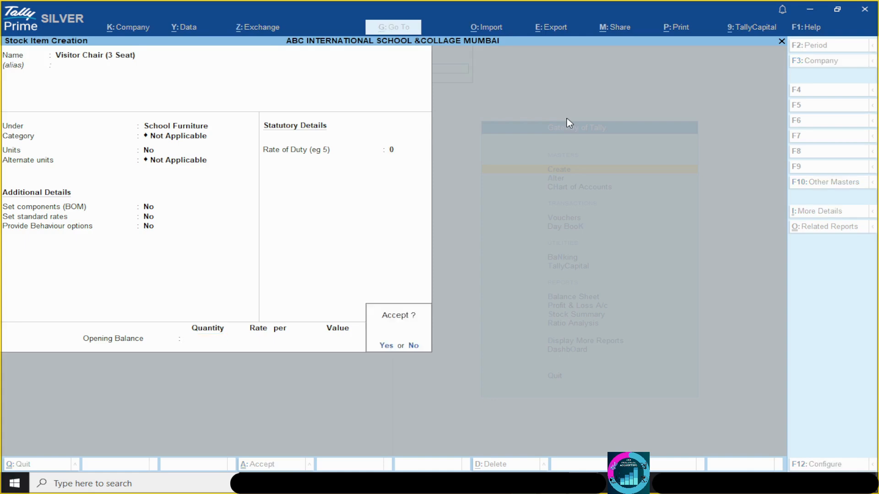
key("Return")
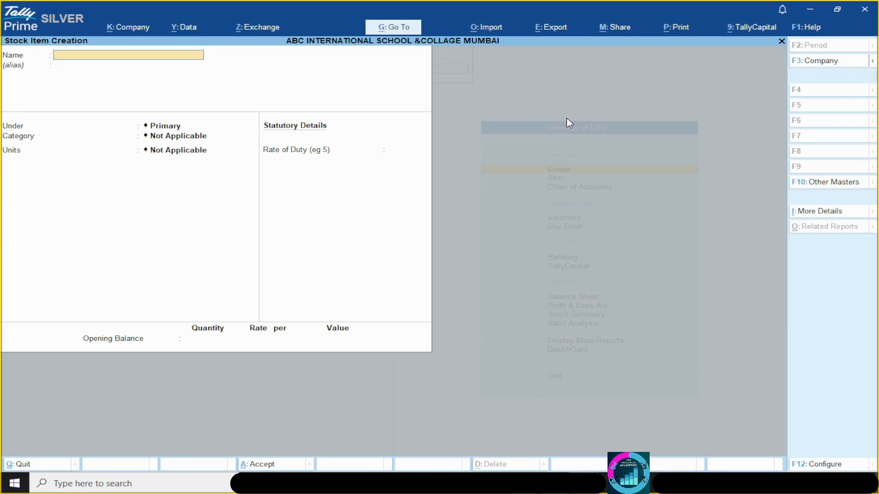
Enter stock item Book Case under School Furniture with category Not Applicable, unit No and alternate unit Not Applicable.
type("Book Case")
key("Return")
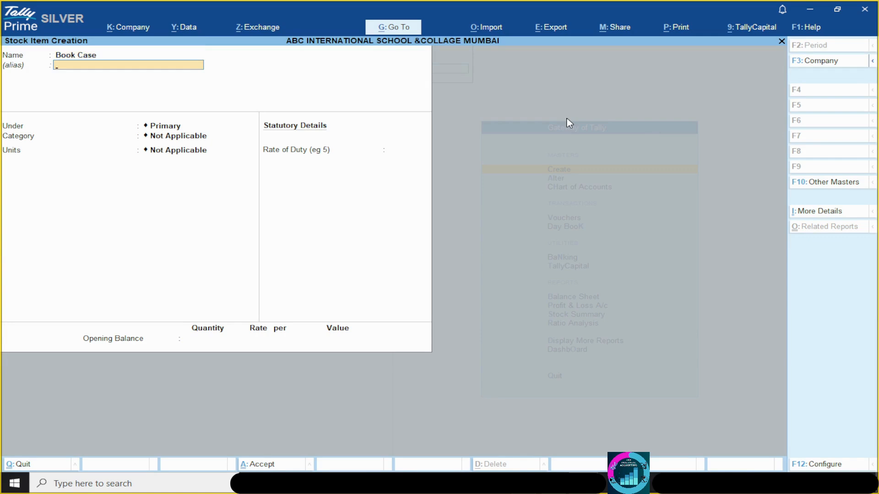
key("Return")
key("Down")
key("Down")
key("Return")
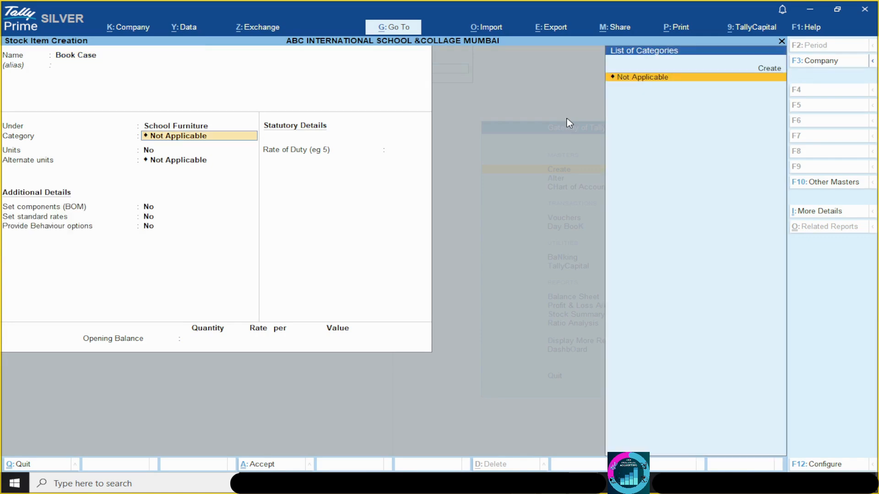
key("Return")
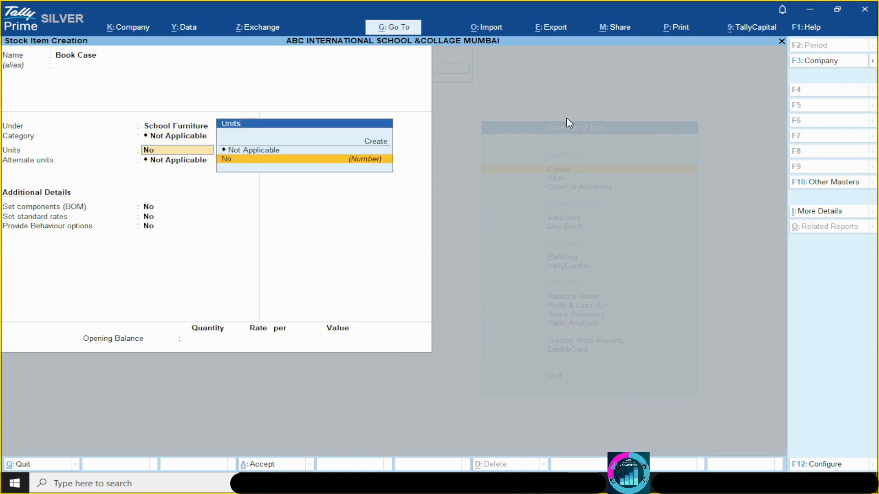
key("Return")
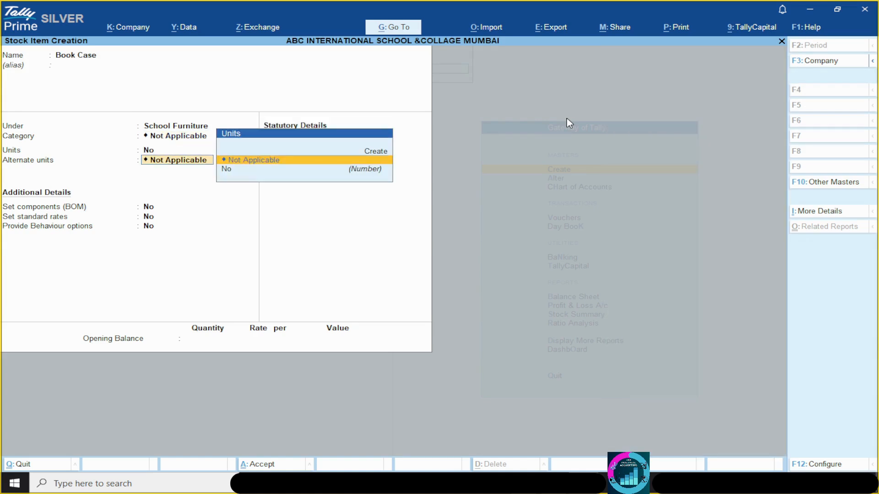
key("Return")
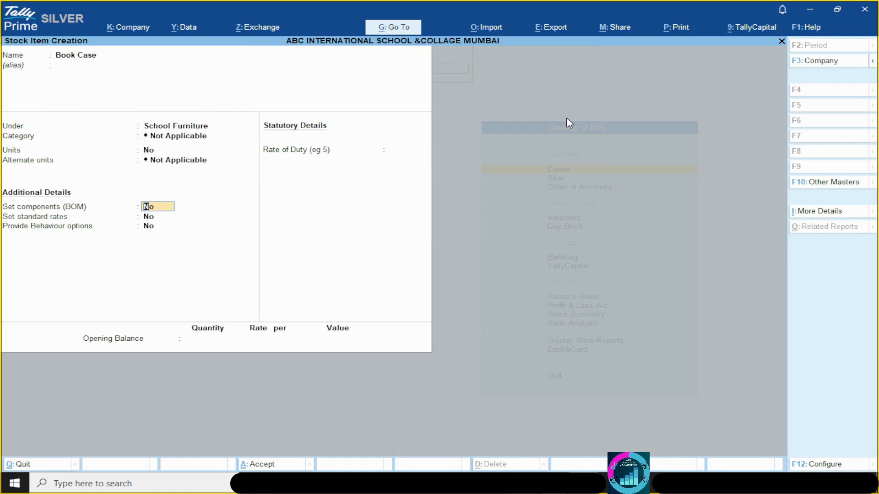
Keep Book Case's additional details at No, leave the duty rate and opening balance blank, and save the item.
key("Return")
key("Return")
key("Return")
key("Return")
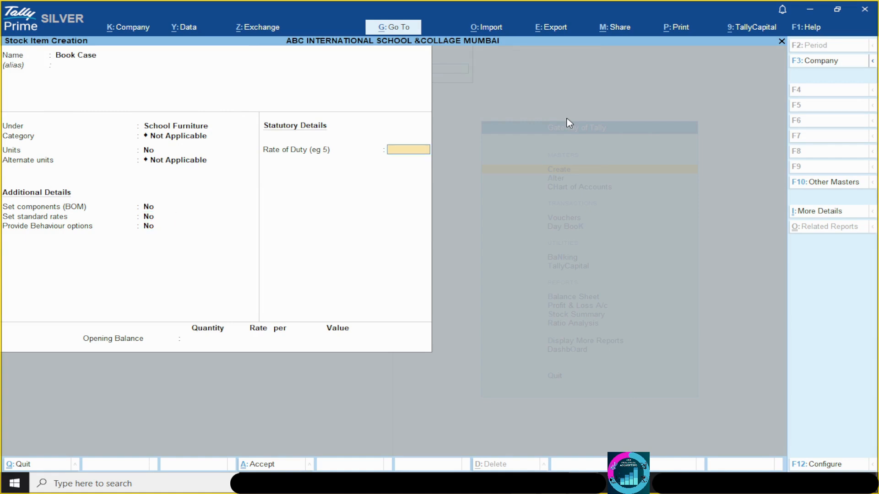
key("Return")
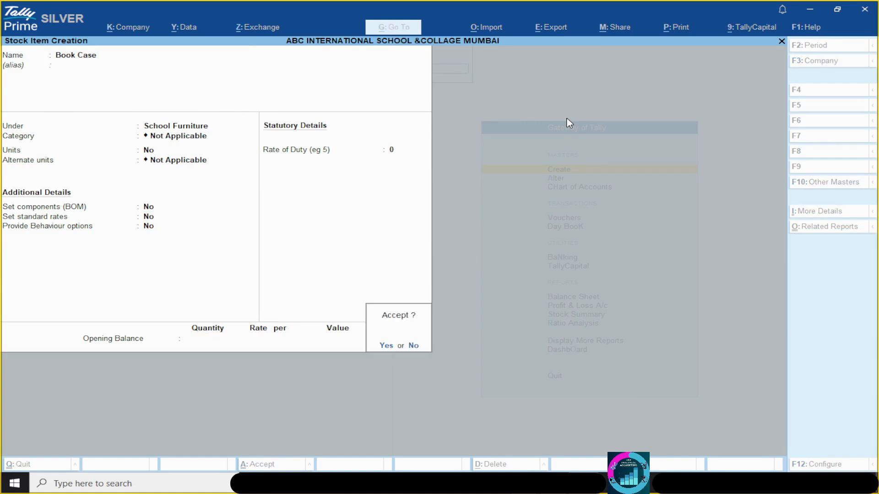
key("Return")
Check the furniture item list and name the new stock item Library Chairs, leaving its alias blank.
key("alt+Tab")
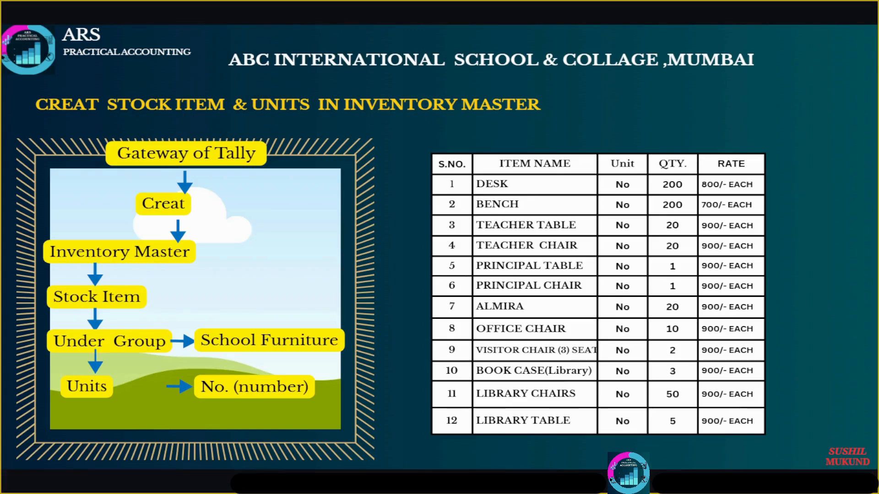
key("alt+Tab")
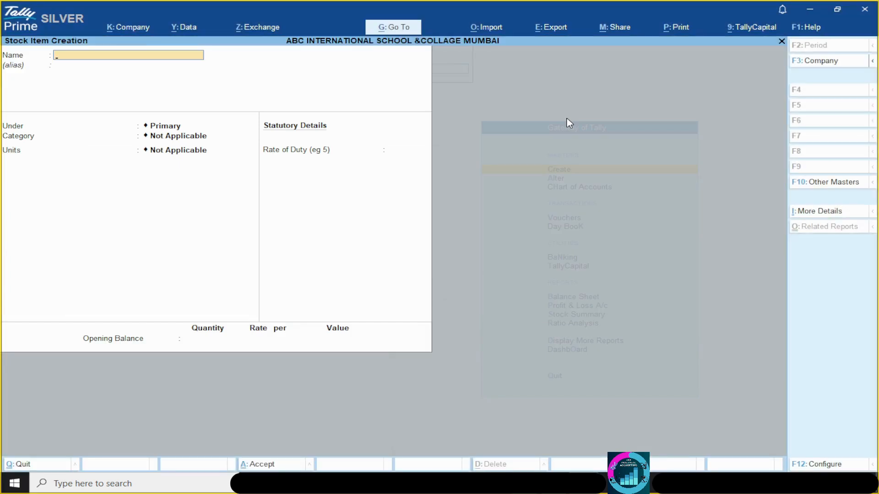
type("Library cha")
key("alt+Tab")
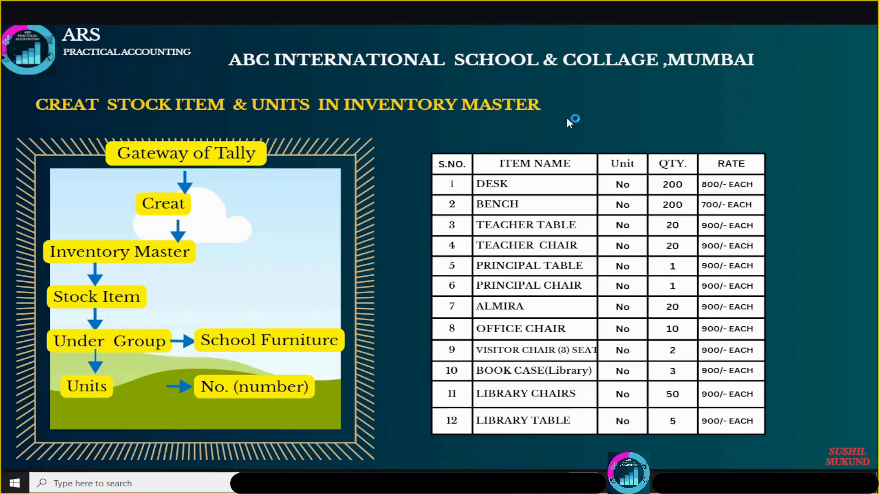
key("alt+Tab")
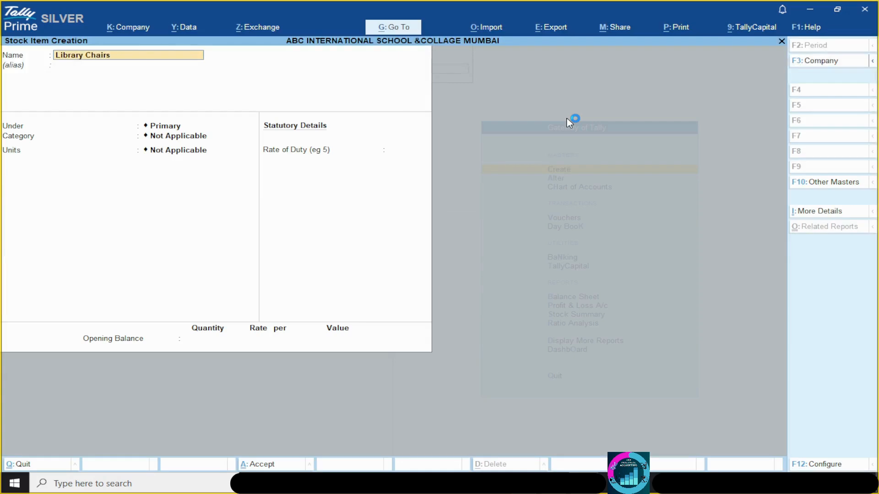
key("Return")
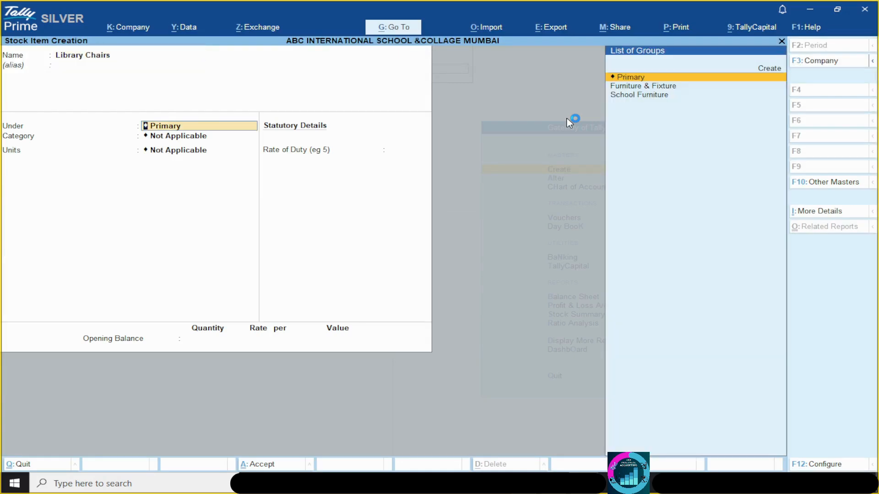
Place Library Chairs under School Furniture with category Not Applicable, unit No and alternate unit Not Applicable.
key("Down")
key("Down")
key("Return")
key("Return")
key("Down")
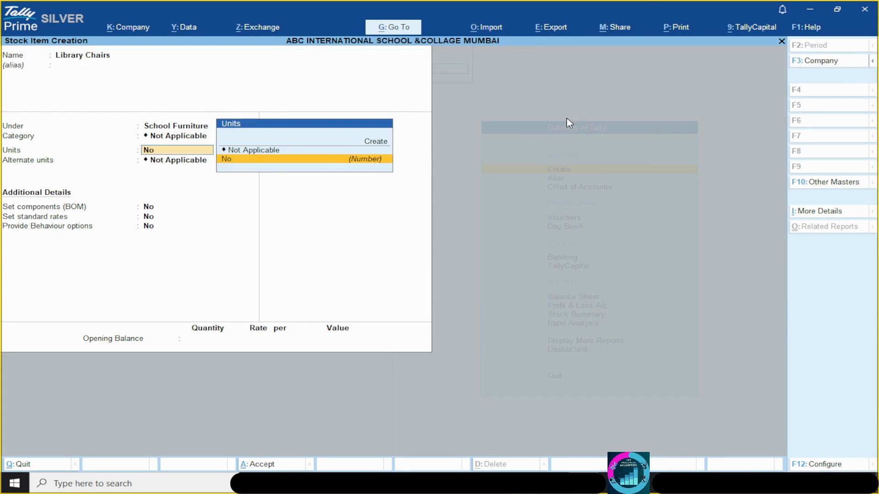
key("Return")
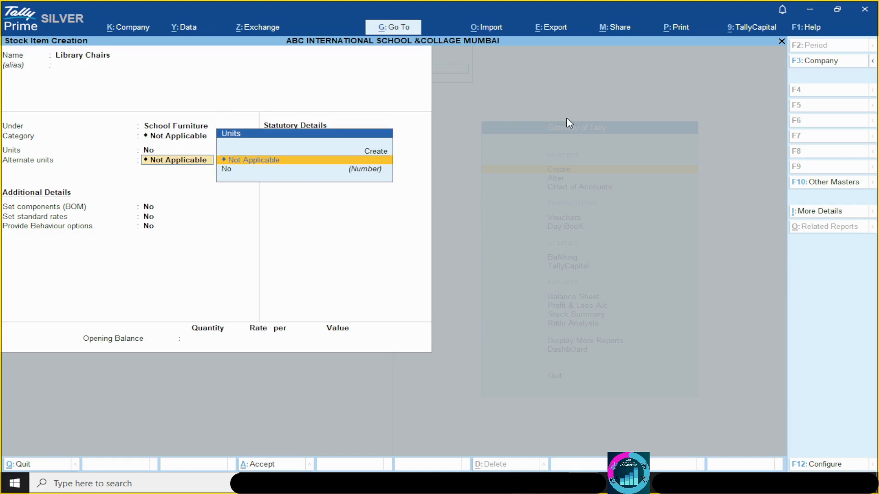
key("Return")
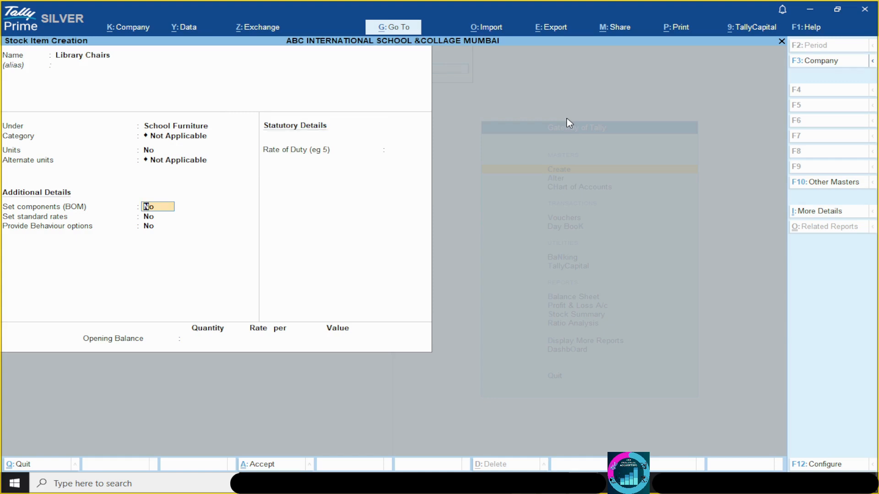
Keep Library Chairs' additional details at No, leave the duty rate and opening balance blank, and save the item.
key("Return")
key("Return")
key("Return")
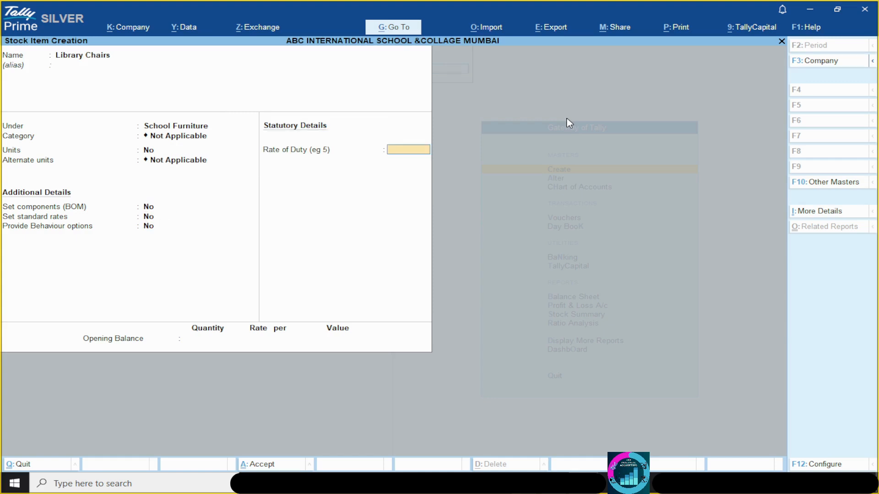
key("Return")
key("Return")
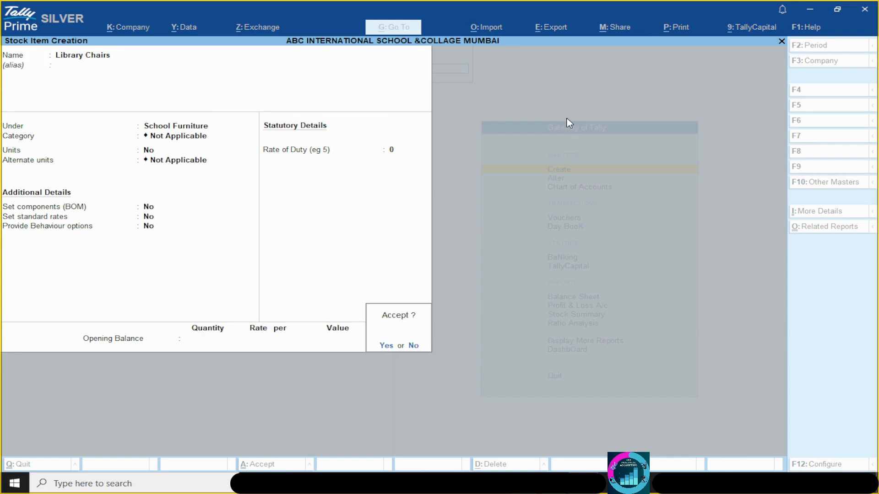
key("y")
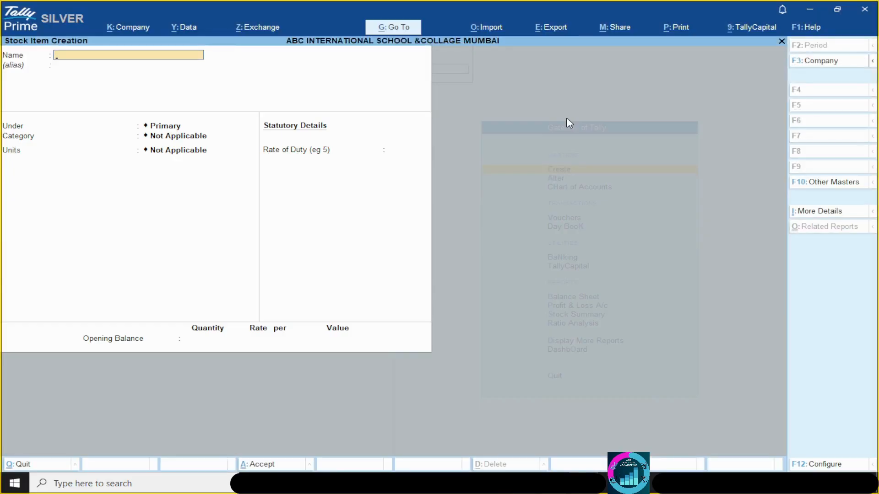
Enter stock item Library Table under School Furniture with category Not Applicable, unit No and alternate unit Not Applicable.
type("brary table")
key("Return")
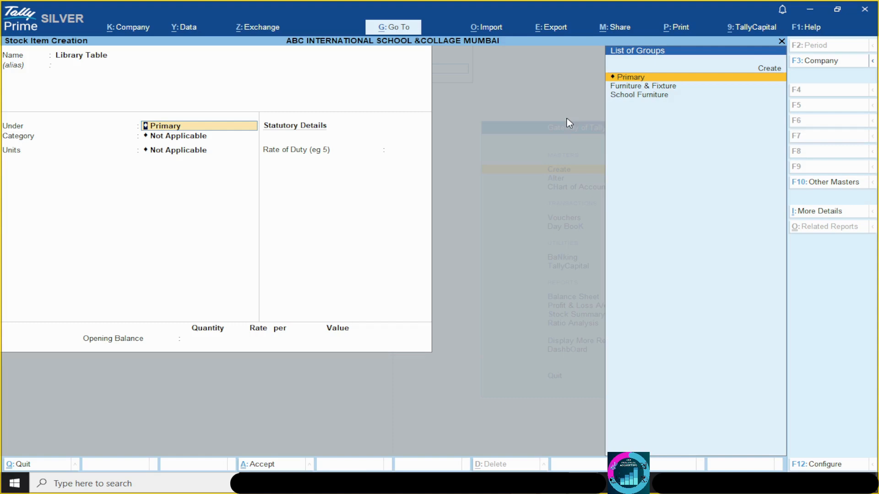
key("Down")
key("Down")
key("Return")
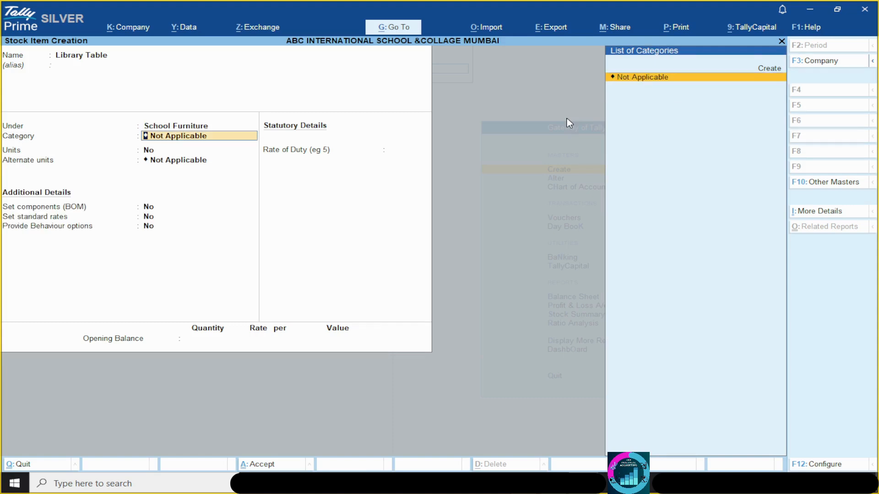
key("Return")
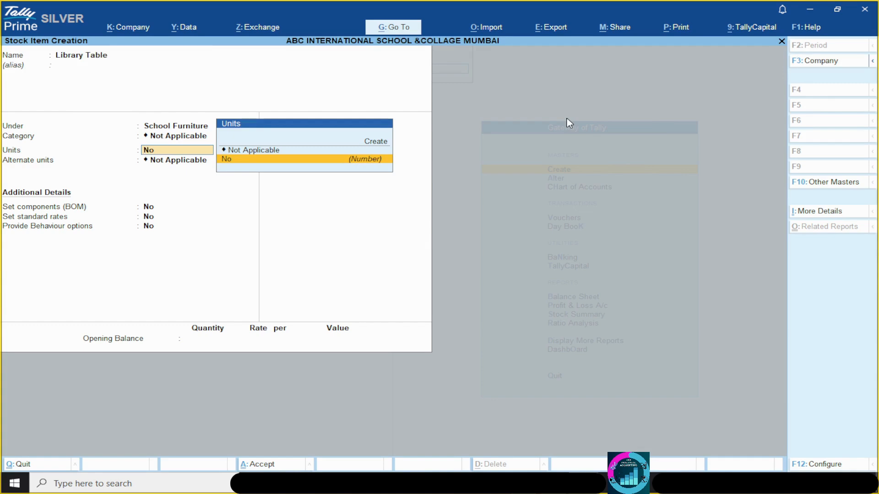
key("Return")
key("Return")
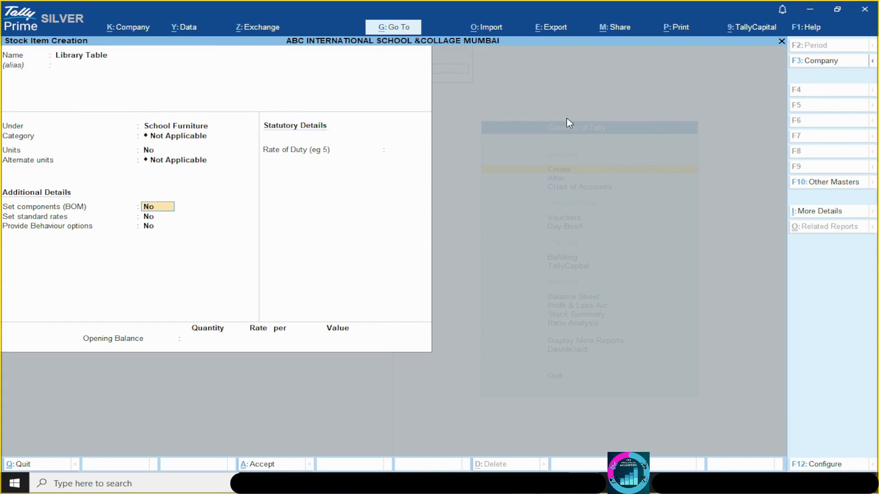
Keep Library Table's additional details at No, leave the duty rate and opening balance blank, save the item and leave master creation.
key("Return")
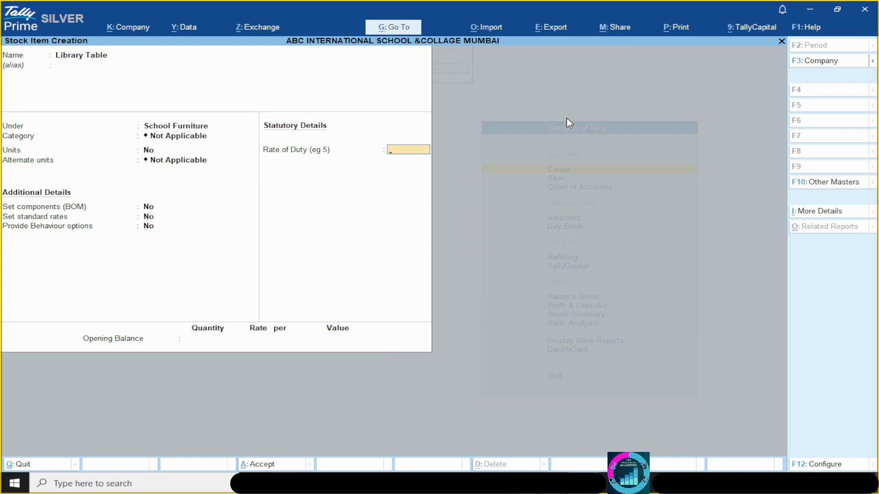
key("Return")
key("Return")
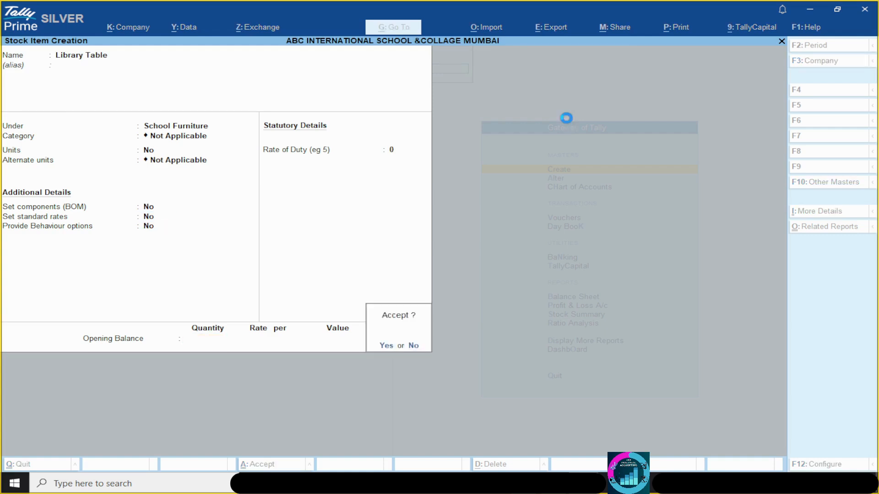
key("Return")
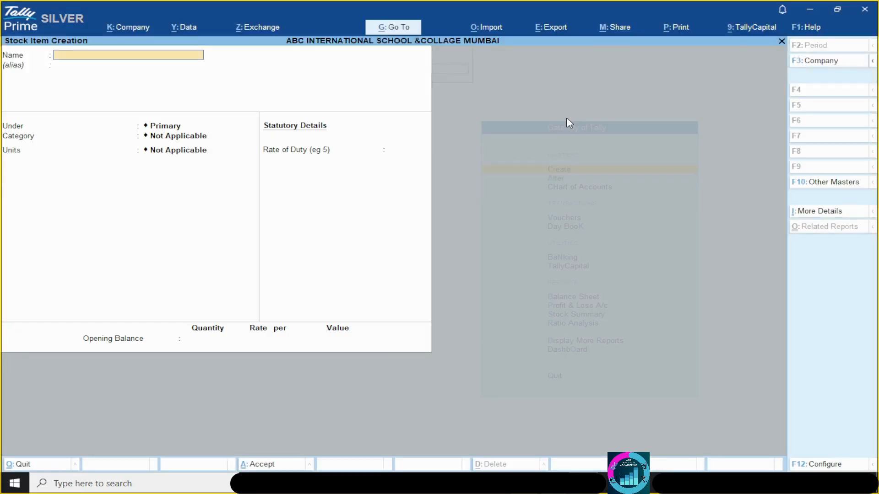
key("Escape")
key("Return")
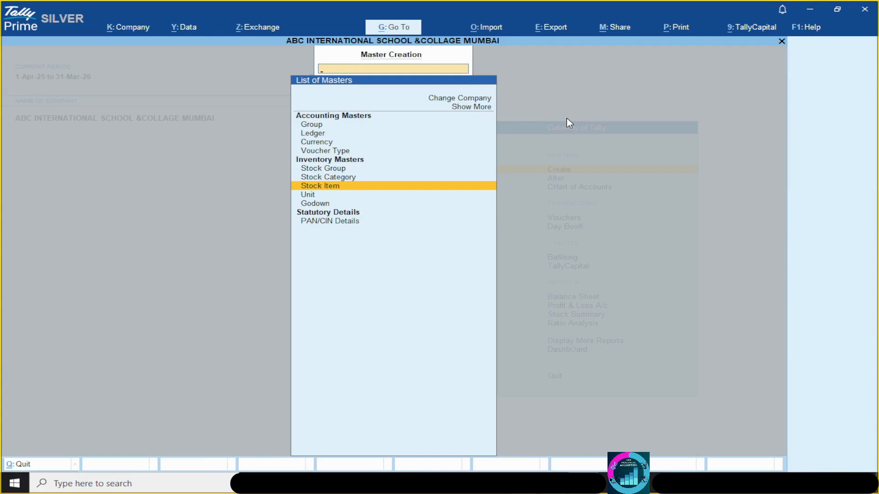
key("Down")
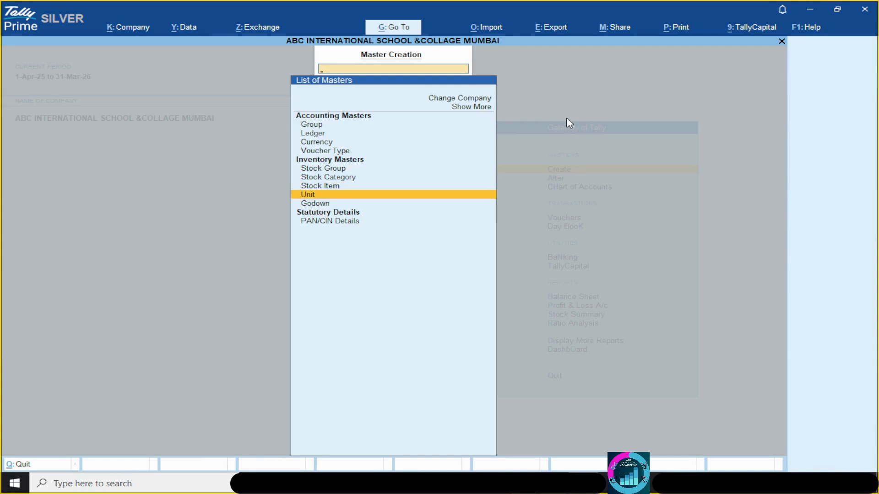
key("Up")
key("Escape")
Open the list of existing stock items for alteration.
key("Down")
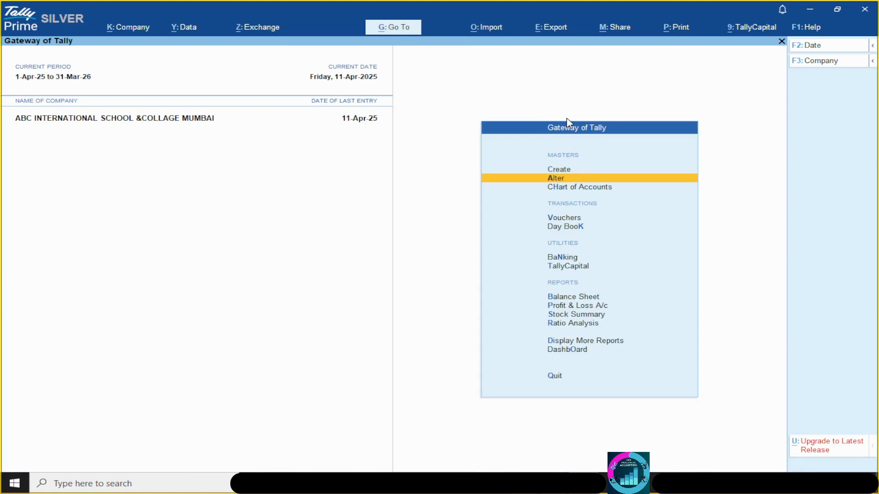
key("Return")
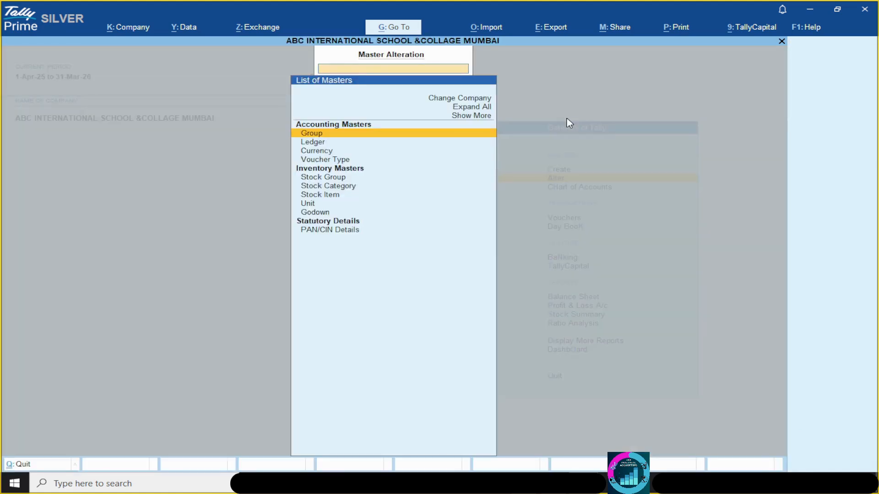
key("Down")
key("Down")
key("Down")
key("Down")
key("Down")
key("Down")
key("Down")
key("Return")
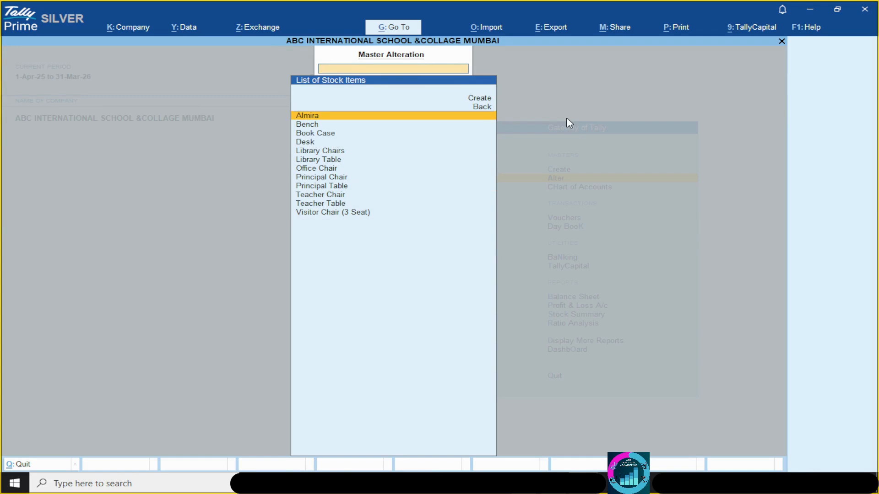
Check the created stock items from Almira to Visitor Chair (3 Seat), then return to the Gateway of Tally without altering any.
key("Down")
key("Down")
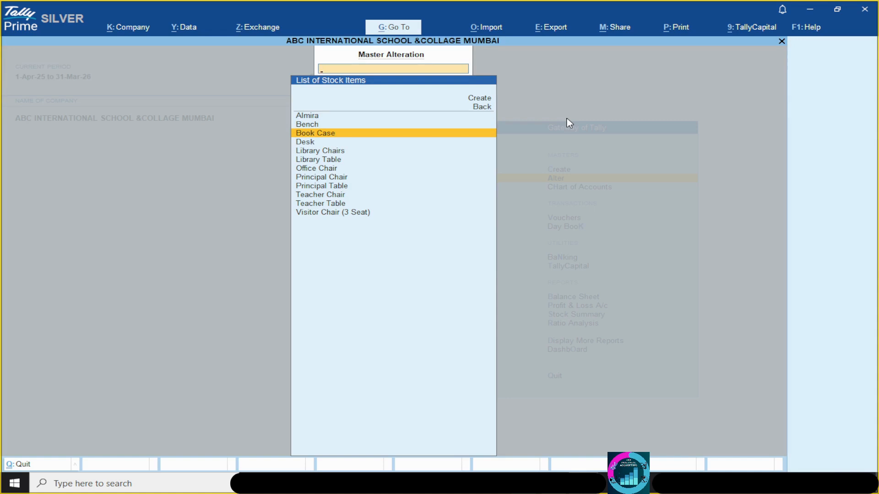
key("Down")
key("Down")
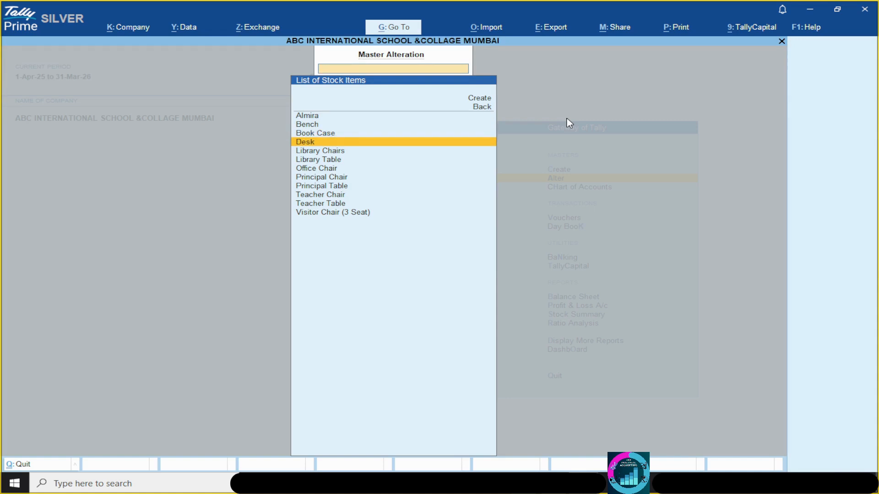
key("Down")
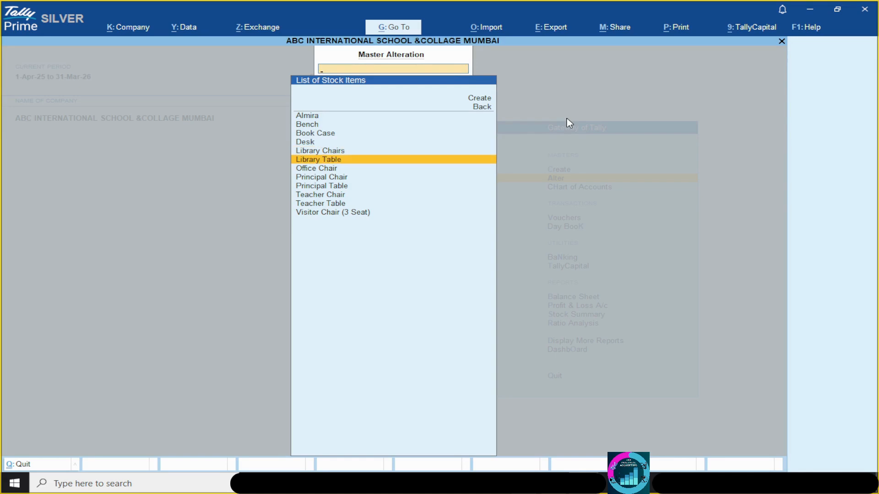
key("Down")
key("Up")
key("Up")
key("Up")
key("Up")
key("Up")
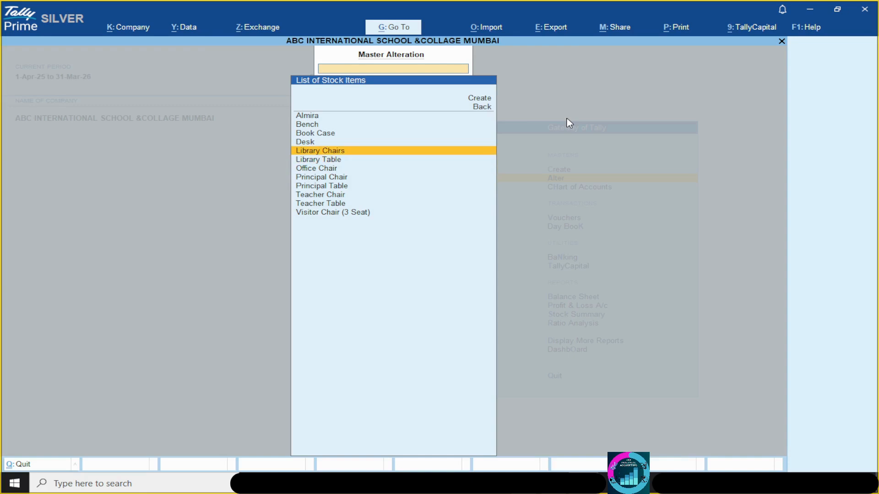
key("Down")
key("Down")
key("Down")
key("Down")
key("Down")
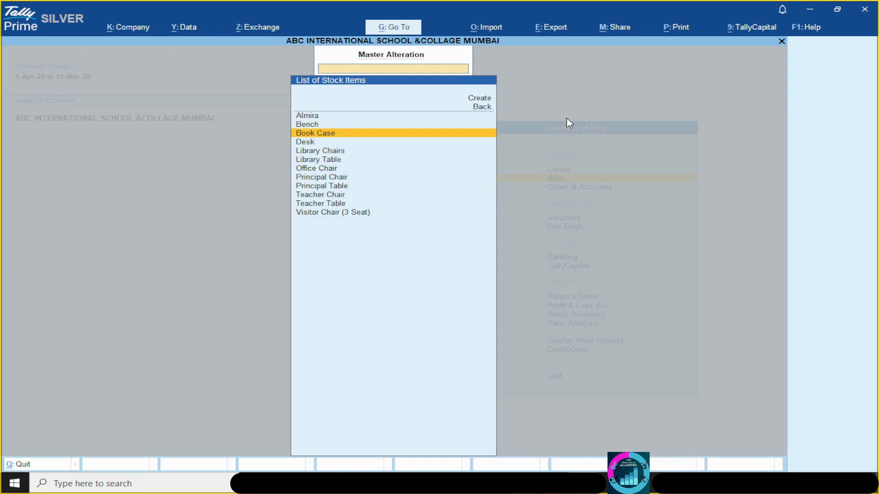
key("Down")
key("Down")
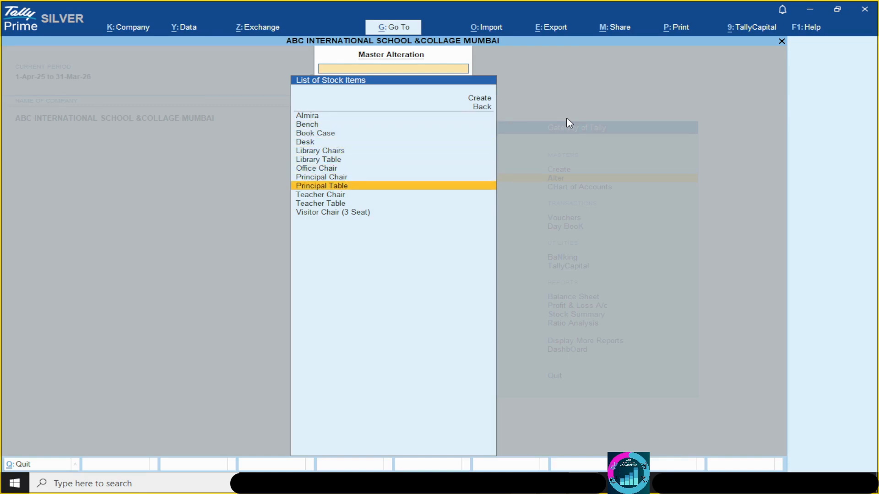
key("Down")
key("Down")
key("Down")
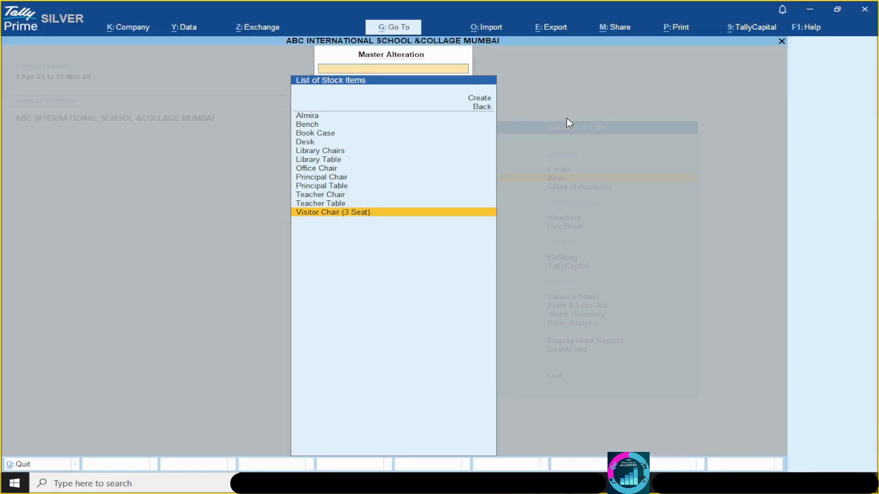
key("Escape")
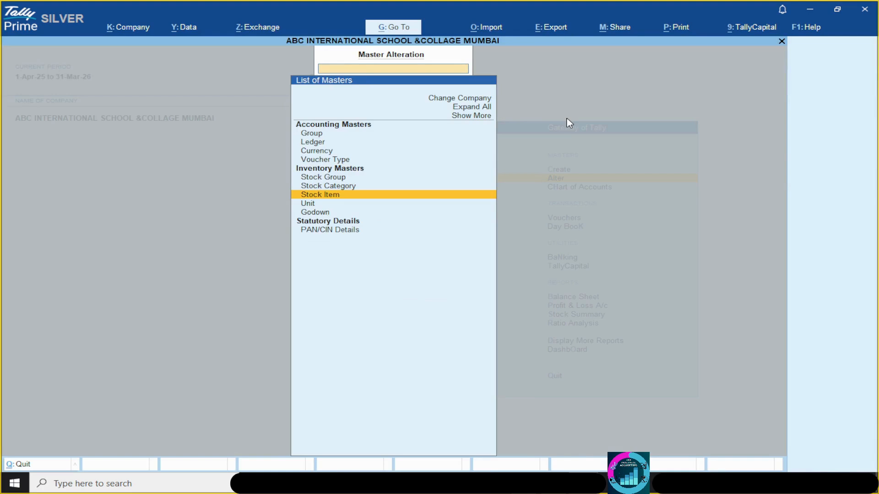
key("Escape")
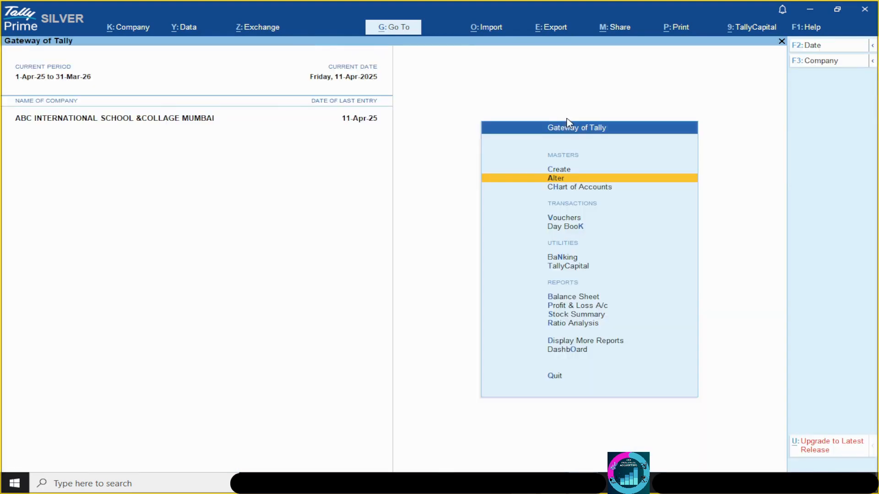
Reopen the stock items for alteration, compare them with the presentation's furniture item table, and return to the Gateway of Tally.
key("Return")
key("Down")
key("Down")
key("Down")
key("Down")
key("Down")
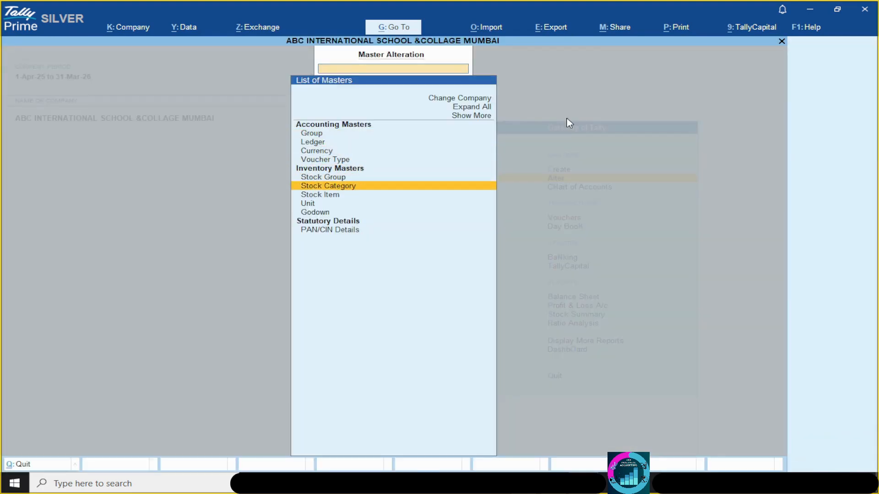
key("Down")
key("Return")
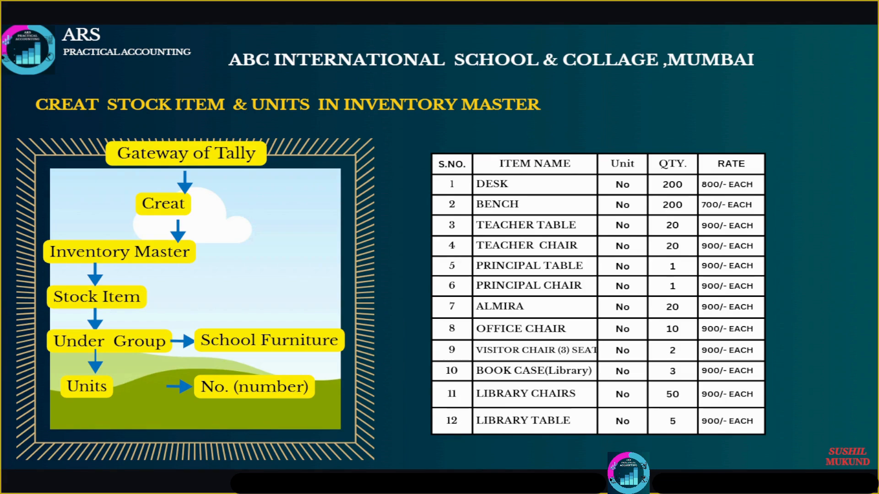
key("alt+Tab")
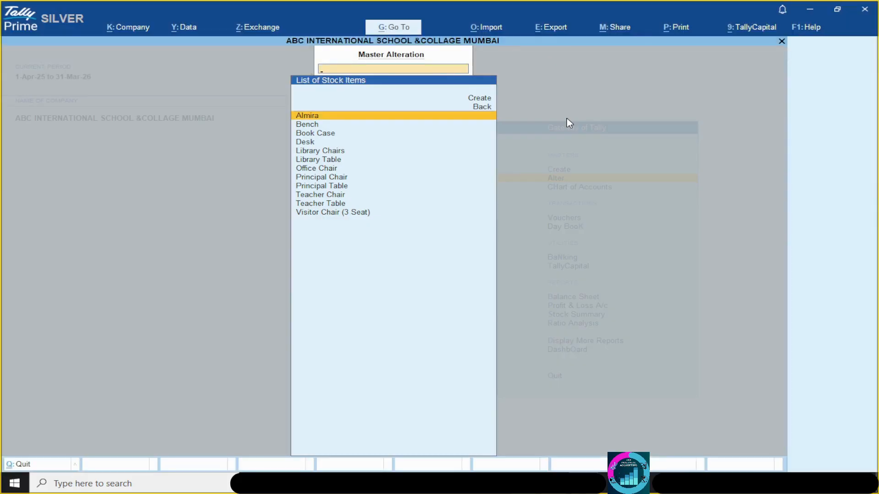
key("alt+Tab")
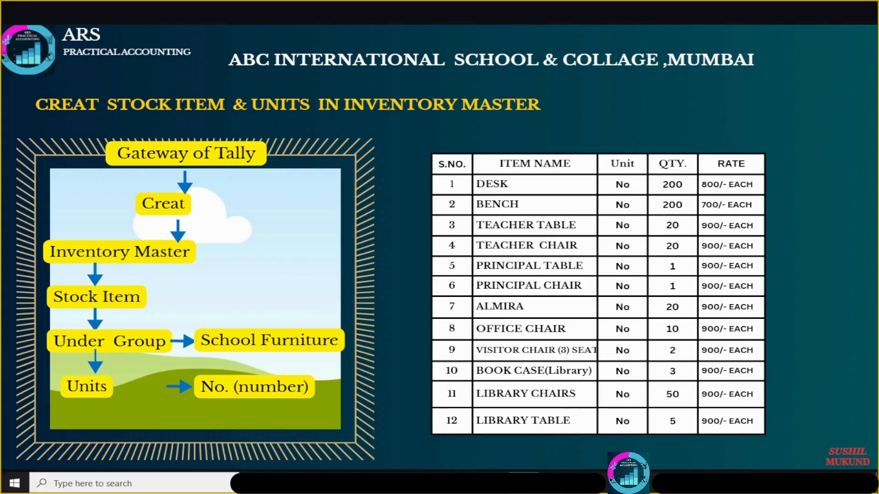
key("alt+Tab")
key("Escape")
key("Escape")
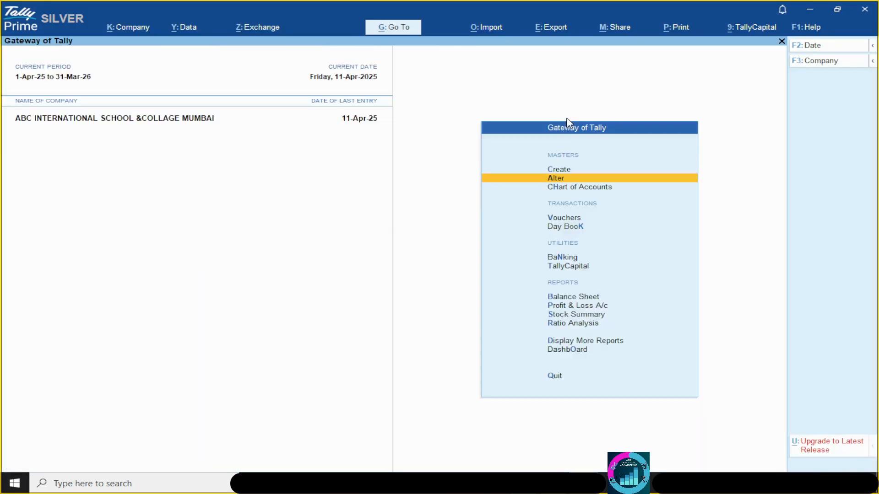
Switch to the presentation and show the Purchase Order slide with the furniture quantities and rates.
key("alt+Tab")
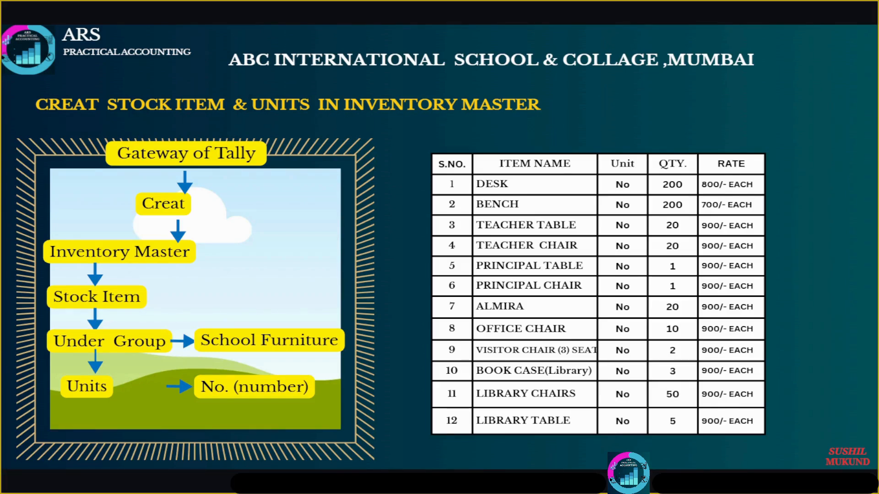
key("Right")
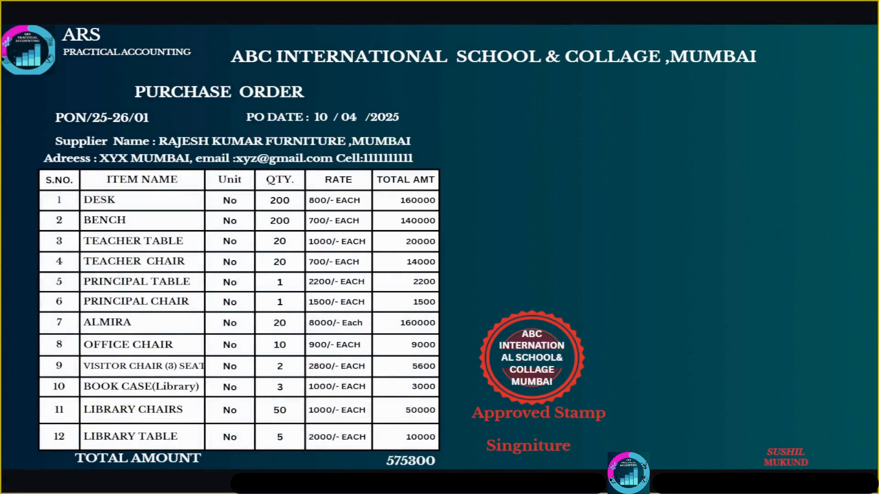